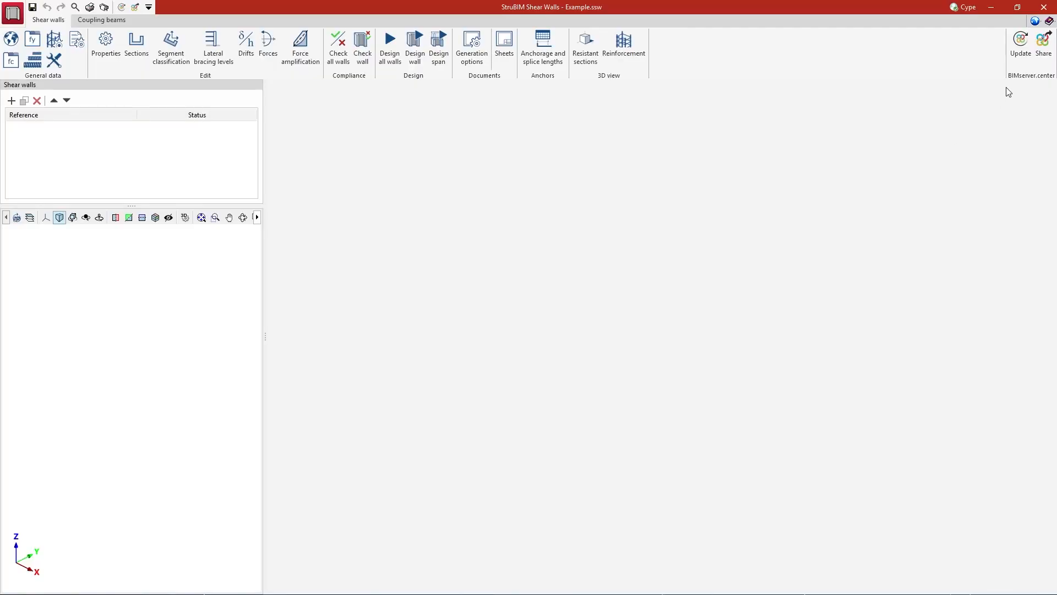
Link the job to the existing BIMserver.center project "Example -- StruBIM Shear Walls"
{"action": "left_click", "coordinate": [1018, 66]}
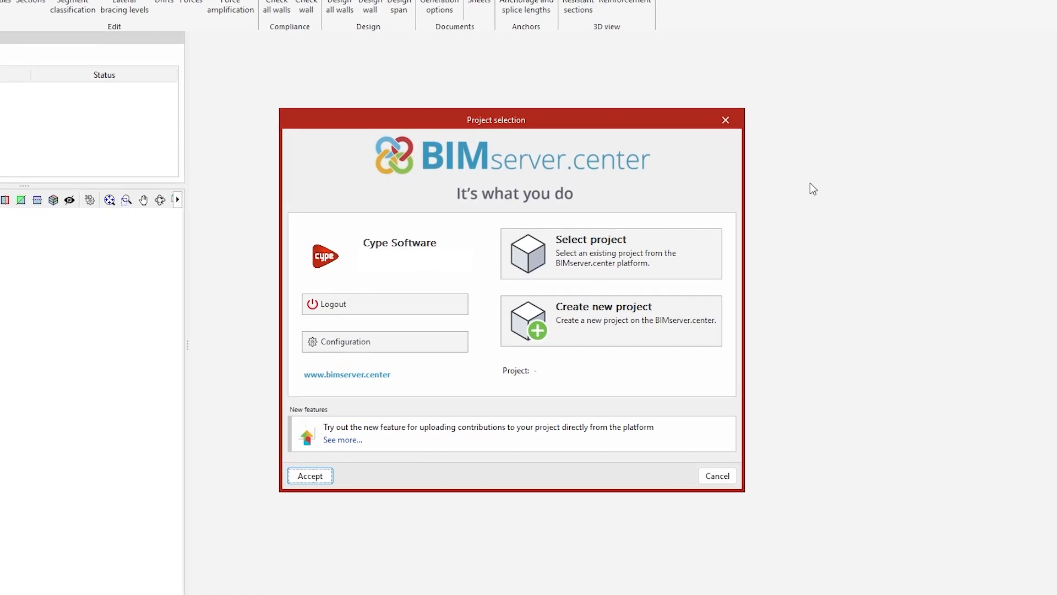
{"action": "left_click", "coordinate": [702, 233]}
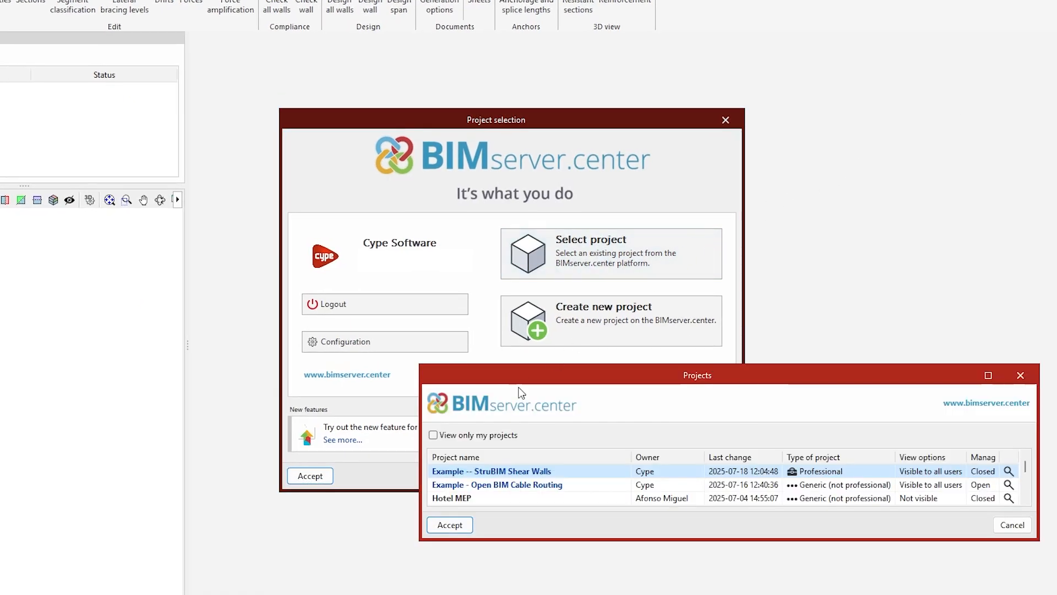
{"action": "left_click", "coordinate": [450, 524]}
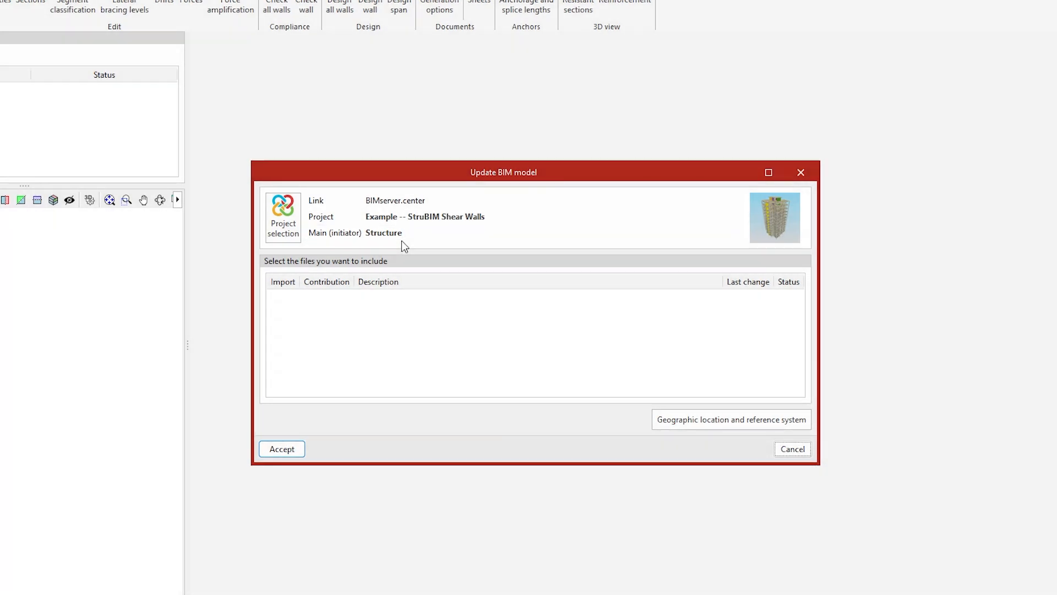
Import shear walls SW1 to SW6 from the linked BIM model, with adjacent segments joined
{"action": "left_click", "coordinate": [277, 450]}
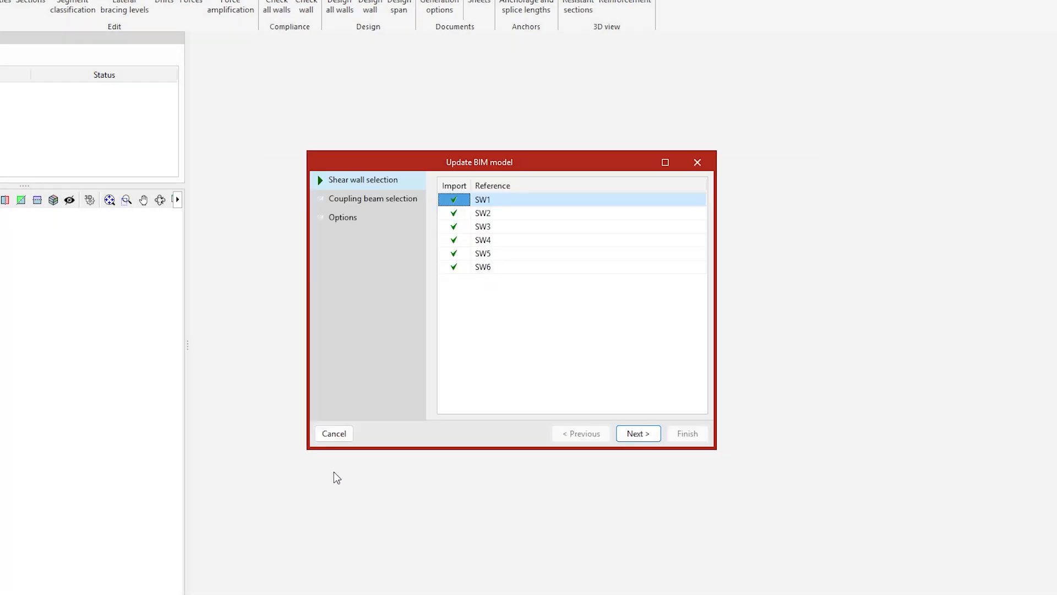
{"action": "left_click", "coordinate": [634, 433]}
{"action": "left_click", "coordinate": [635, 433]}
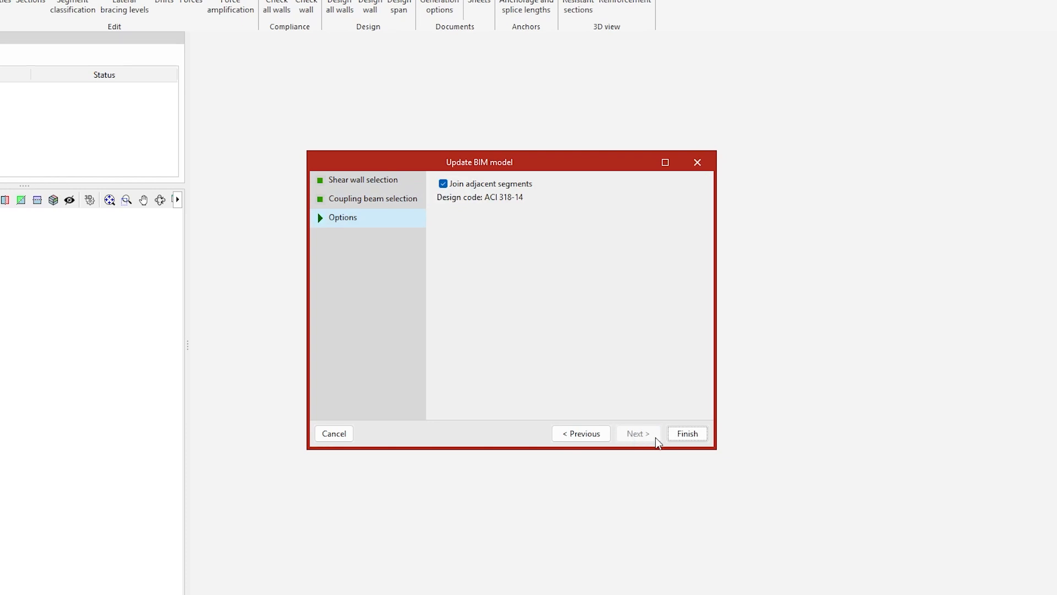
{"action": "left_click", "coordinate": [688, 433]}
{"action": "middle_click_drag", "start_coordinate": [240, 446], "coordinate": [193, 410]}
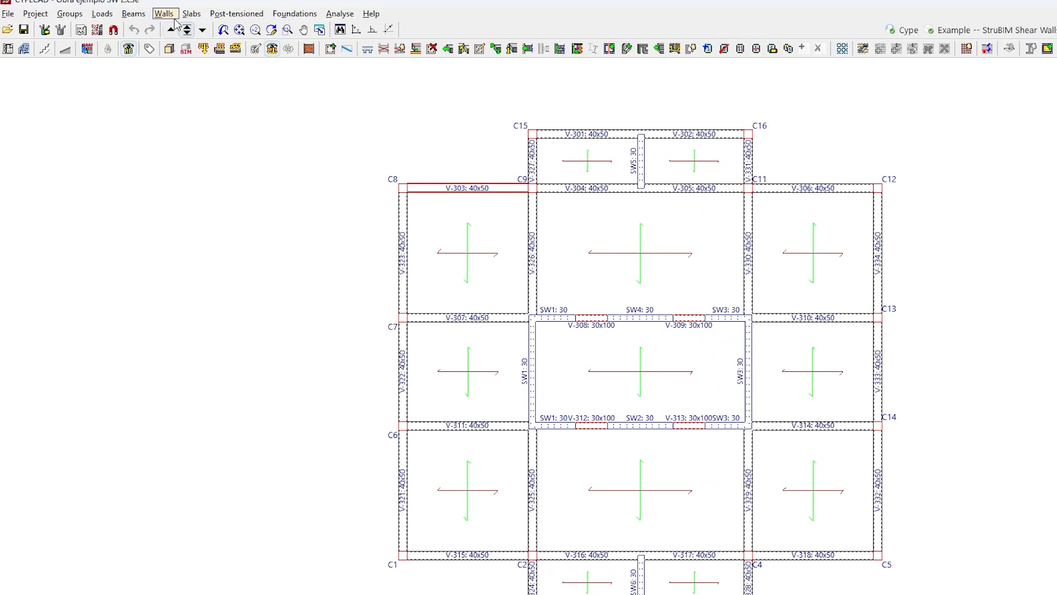
Switch to CYPECAD and inspect the shear wall option and label of wall SW4 in its edit dialog
{"action": "left_click", "coordinate": [175, 20]}
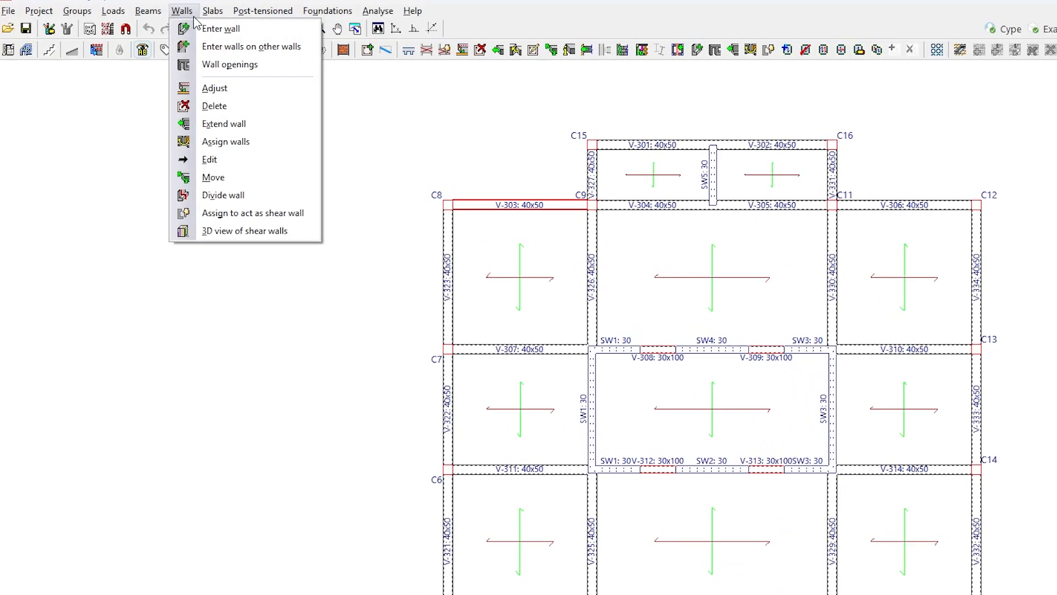
{"action": "left_click", "coordinate": [170, 145]}
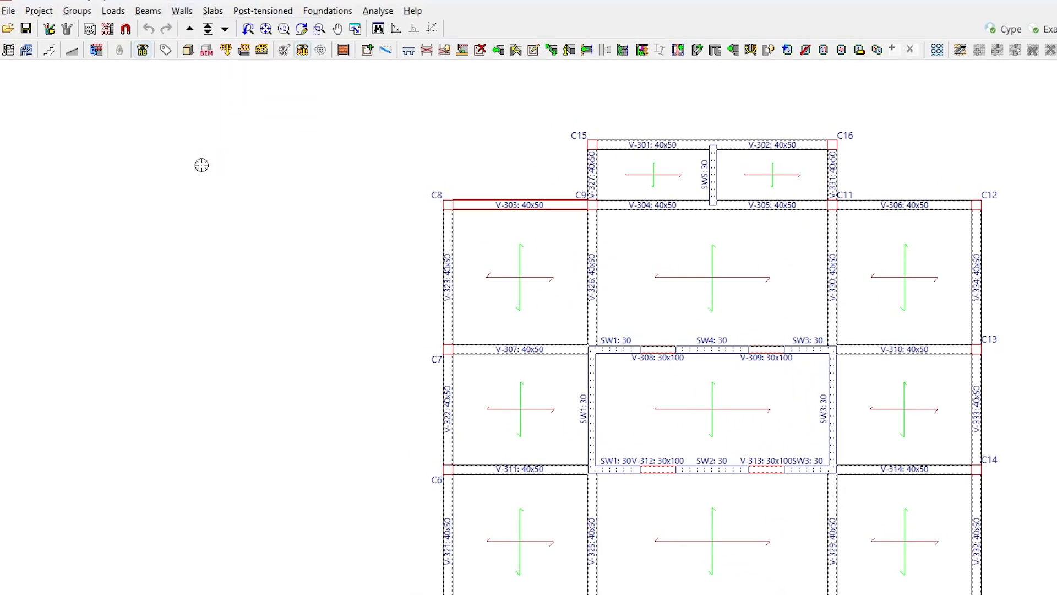
{"action": "left_click", "coordinate": [712, 351]}
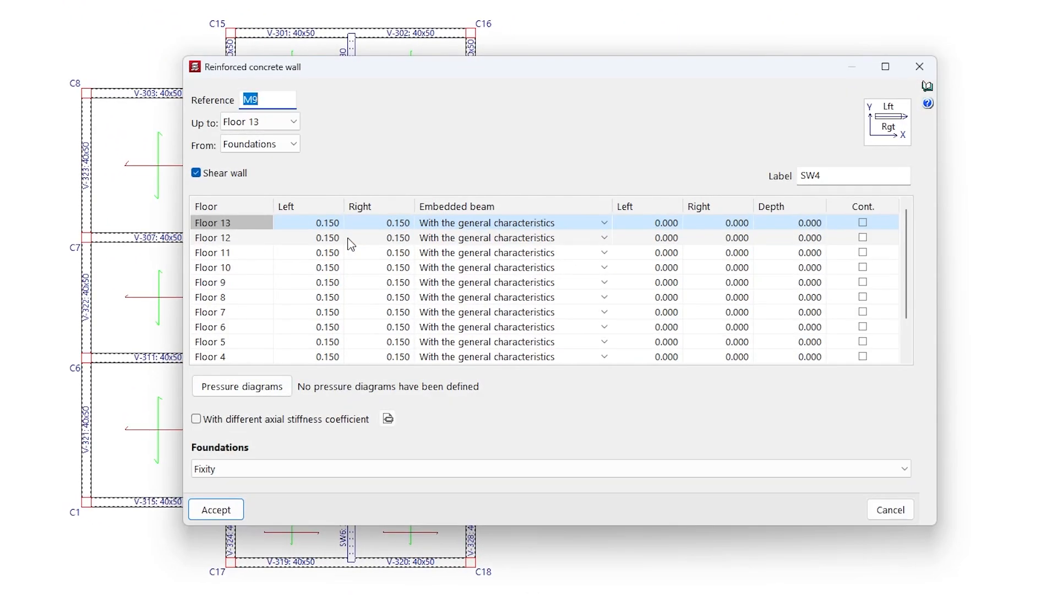
{"action": "left_click", "coordinate": [196, 173]}
{"action": "left_click", "coordinate": [196, 173]}
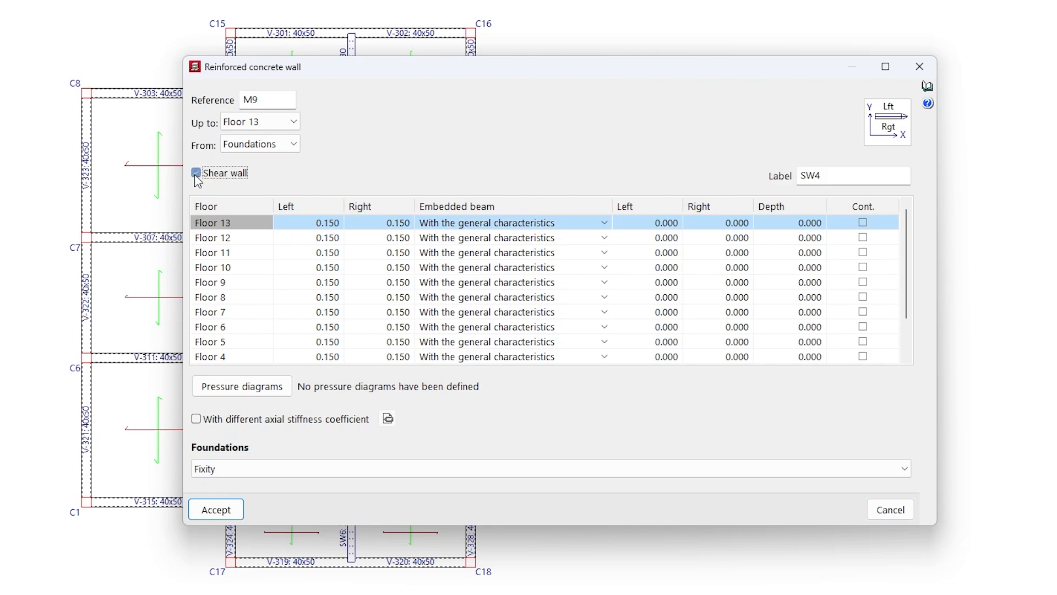
{"action": "left_click_drag", "start_coordinate": [799, 176], "coordinate": [837, 177]}
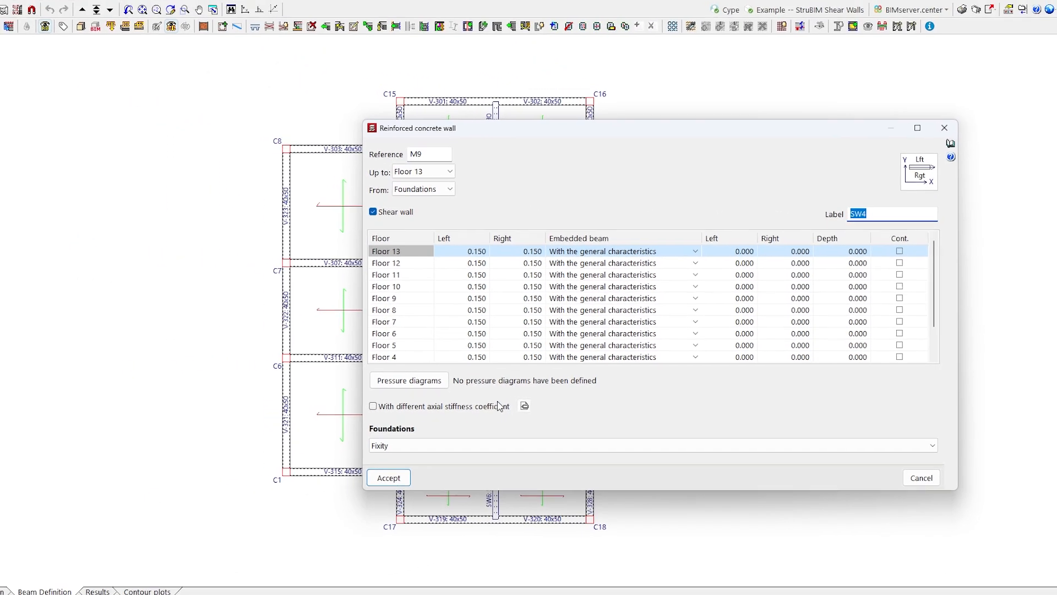
{"action": "left_click", "coordinate": [325, 489]}
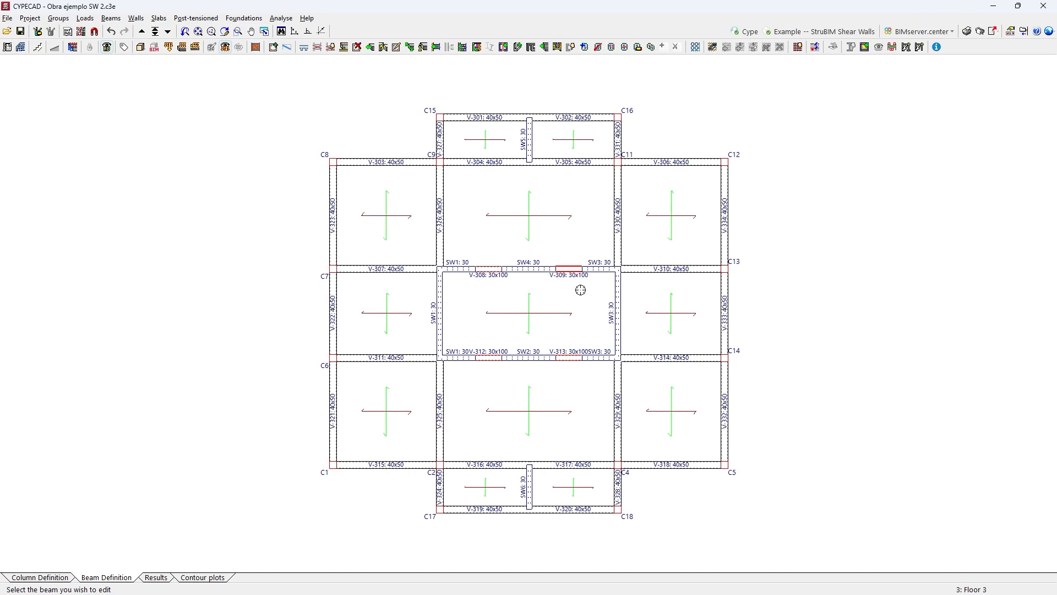
Run the automatic coupling beam assignment with a length-to-depth ratio limit of 2.0 and a minimum bracing beam depth of 40 cm
{"action": "scroll", "coordinate": [581, 290], "scroll_direction": "up", "scroll_amount": 5}
{"action": "scroll", "coordinate": [580, 290], "scroll_direction": "up", "scroll_amount": 1}
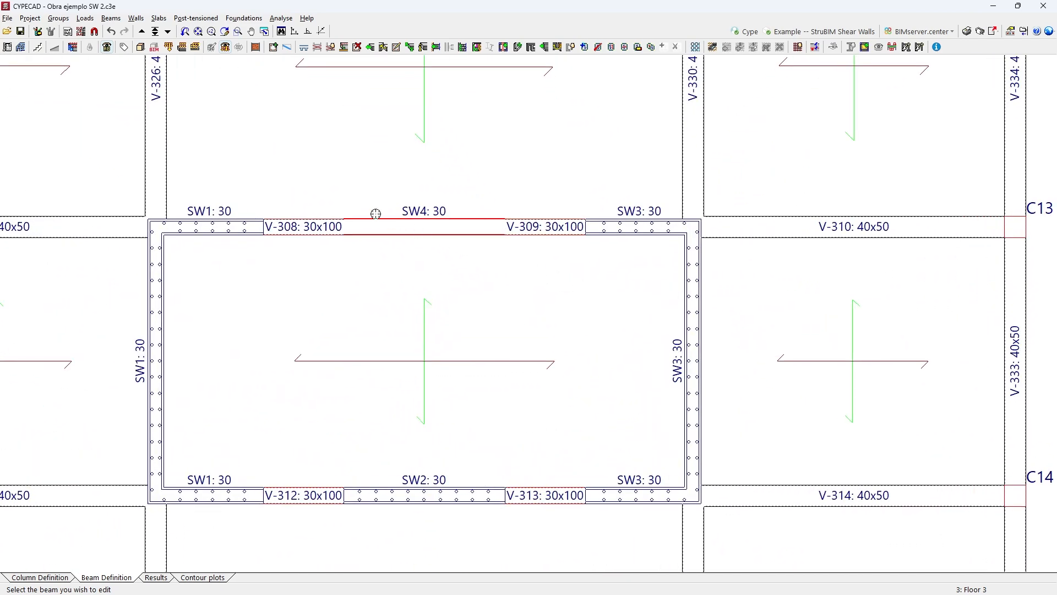
{"action": "left_click", "coordinate": [111, 18]}
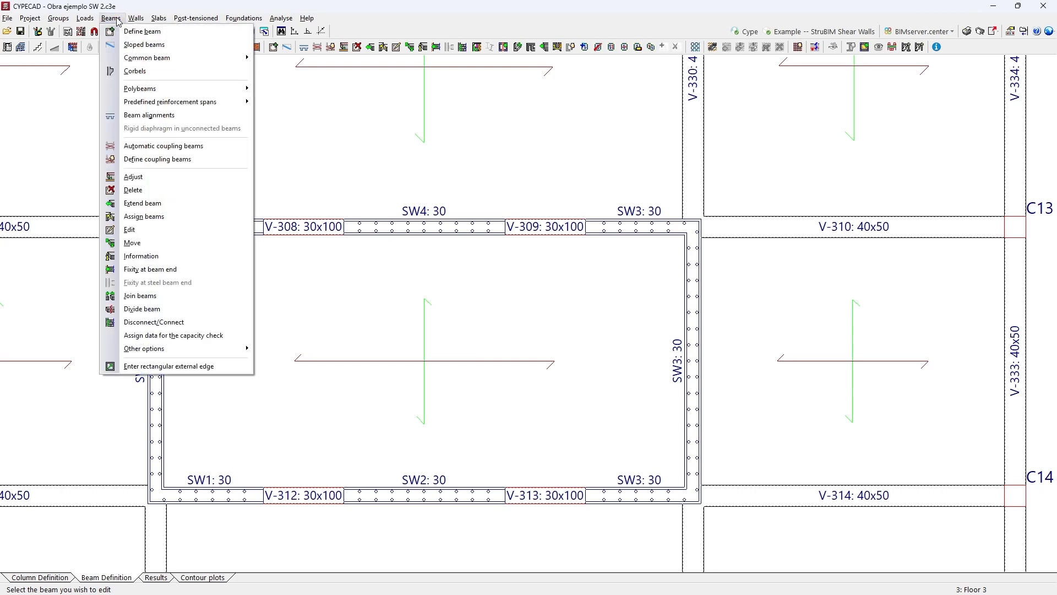
{"action": "left_click", "coordinate": [117, 146]}
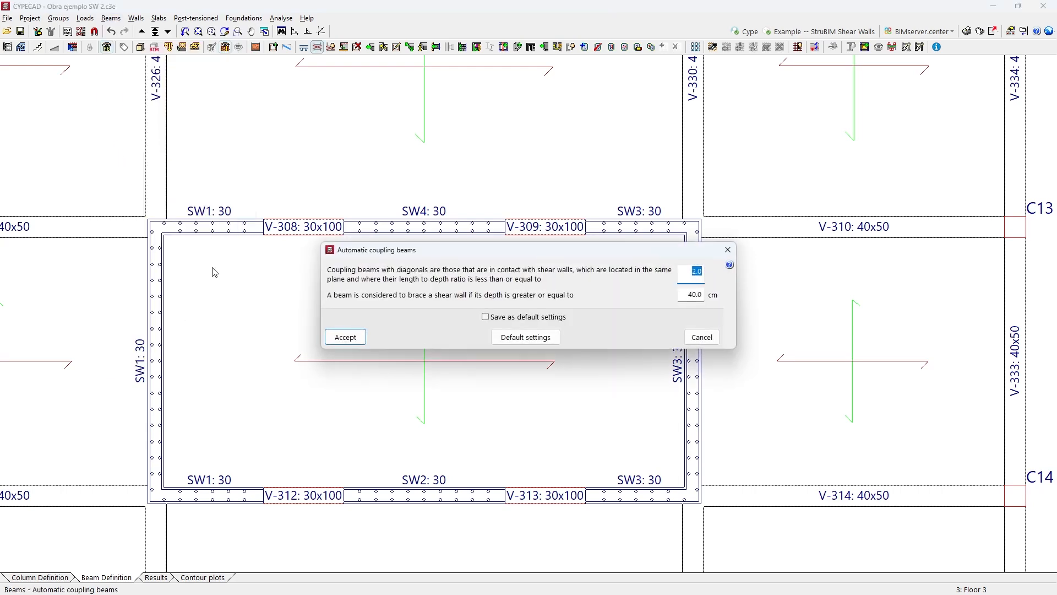
{"action": "left_click", "coordinate": [339, 338]}
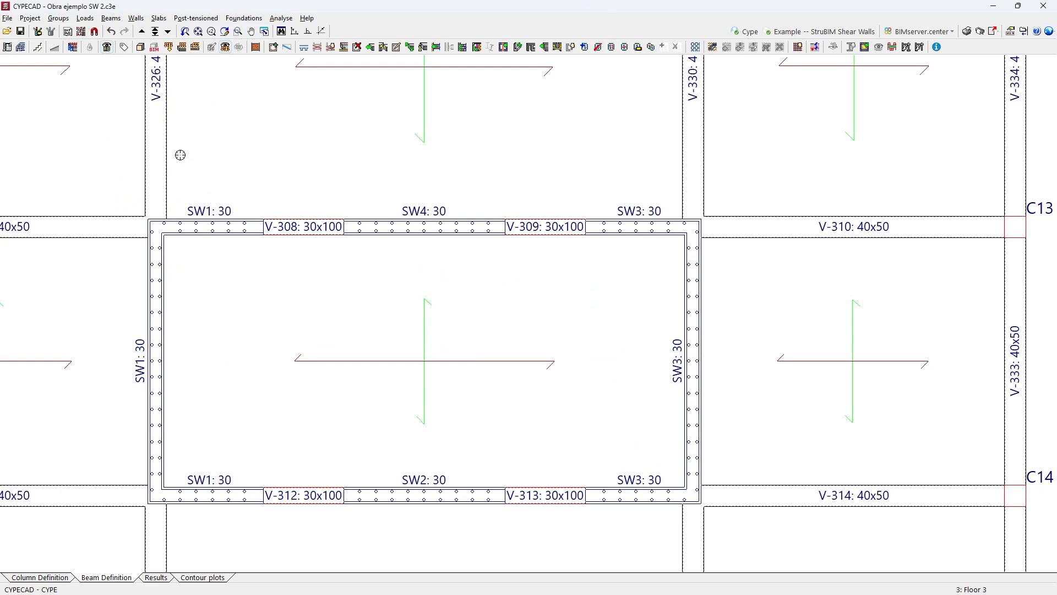
Review the manual options for beams operating as coupling beams with diagonals, and finish without assigning any
{"action": "left_click", "coordinate": [110, 18]}
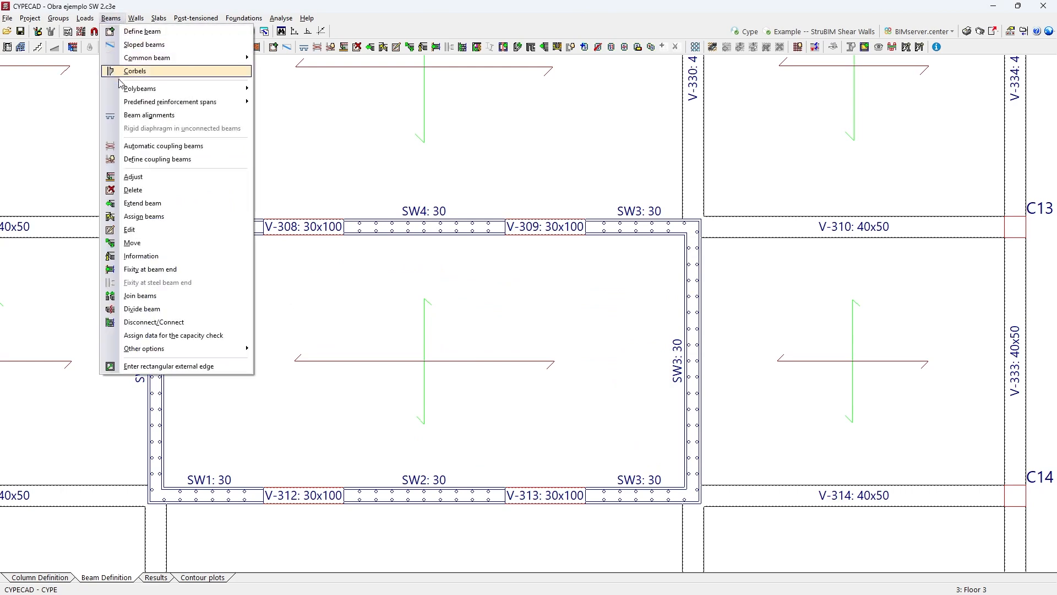
{"action": "left_click", "coordinate": [118, 159]}
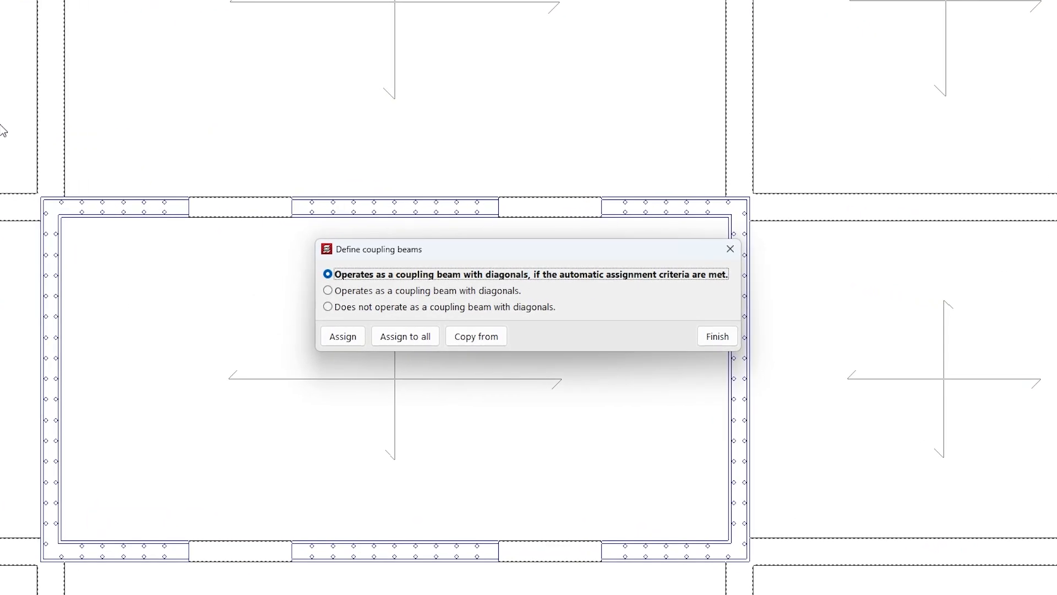
{"action": "left_click", "coordinate": [288, 296]}
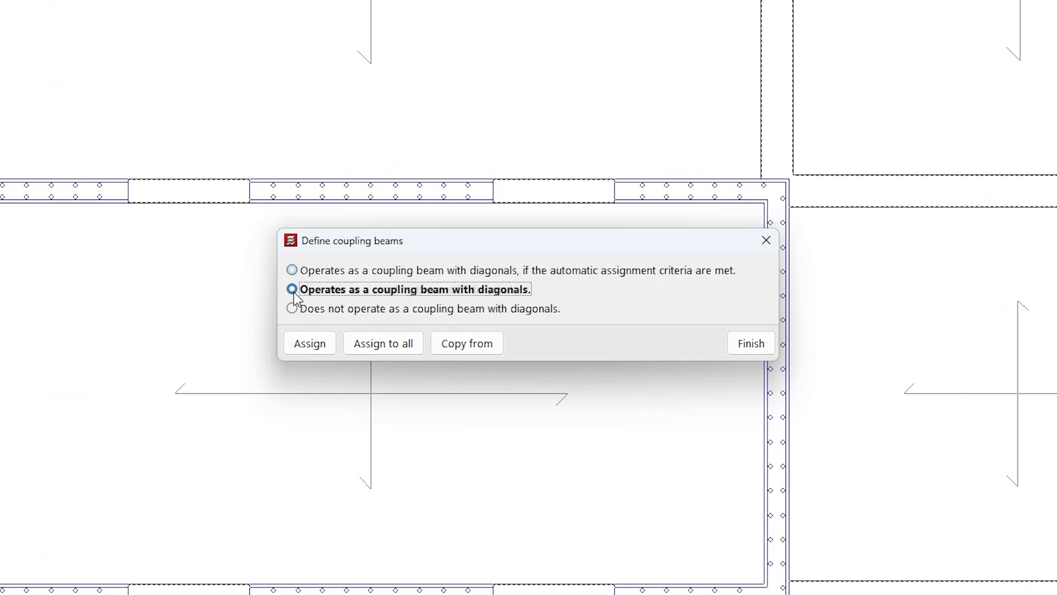
{"action": "left_click", "coordinate": [299, 313]}
{"action": "left_click", "coordinate": [738, 345]}
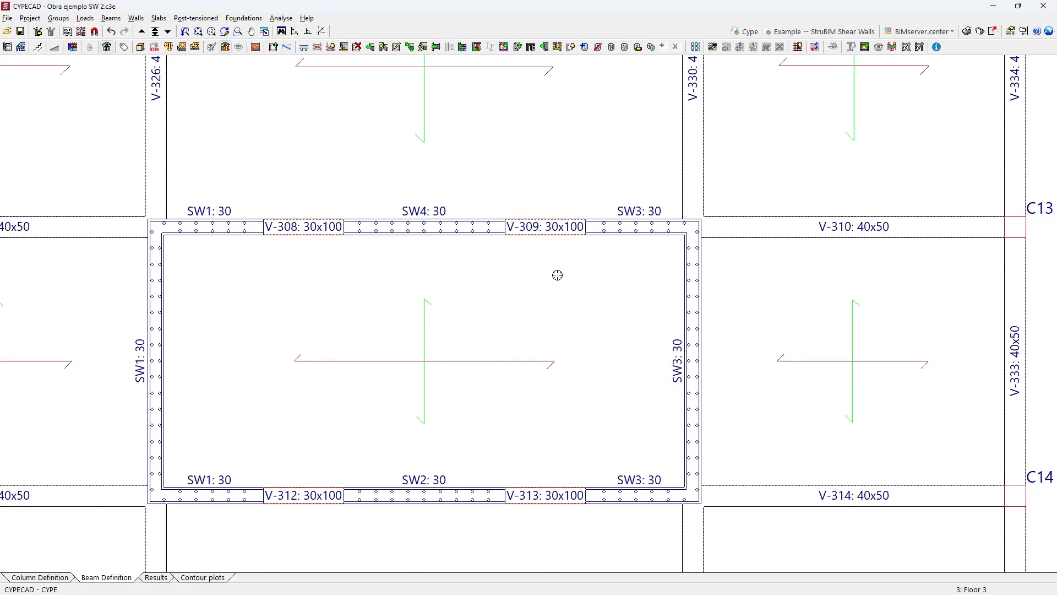
Run the project analysis including the foundation, accepting the current design options
{"action": "left_click", "coordinate": [281, 18]}
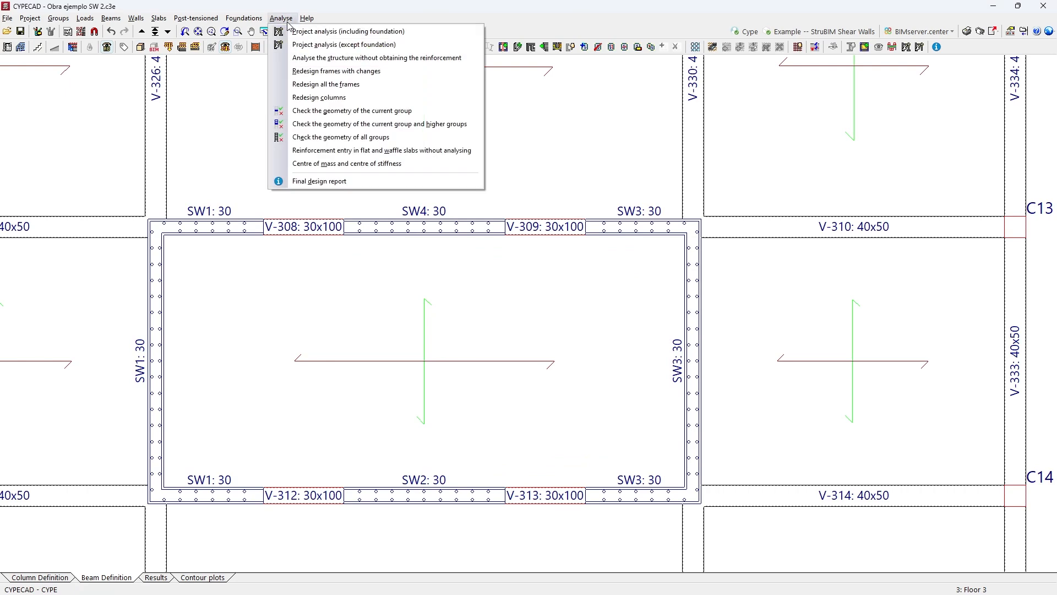
{"action": "left_click", "coordinate": [286, 31]}
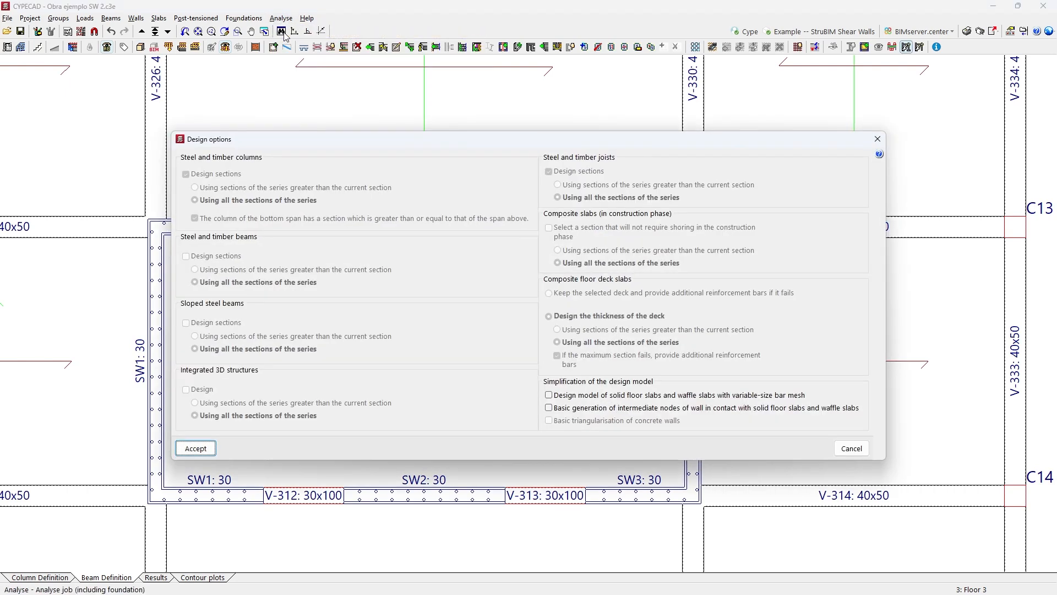
{"action": "left_click", "coordinate": [201, 451]}
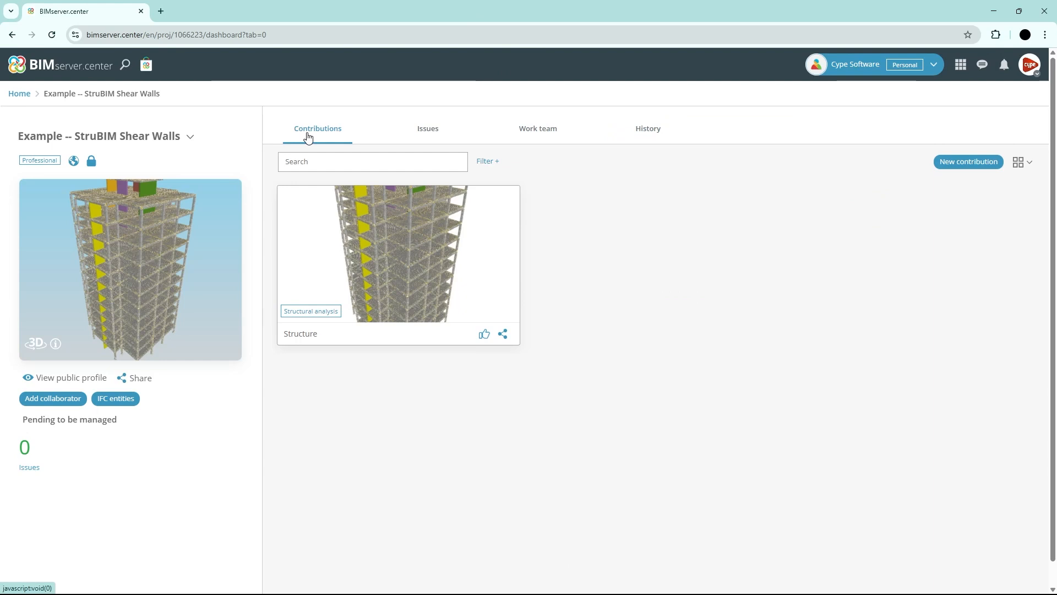
Check the Structure contribution in the BIMserver.center project, and inspect the imported 3D model in StruBIM Shear Walls
{"action": "mouse_move", "coordinate": [302, 203]}
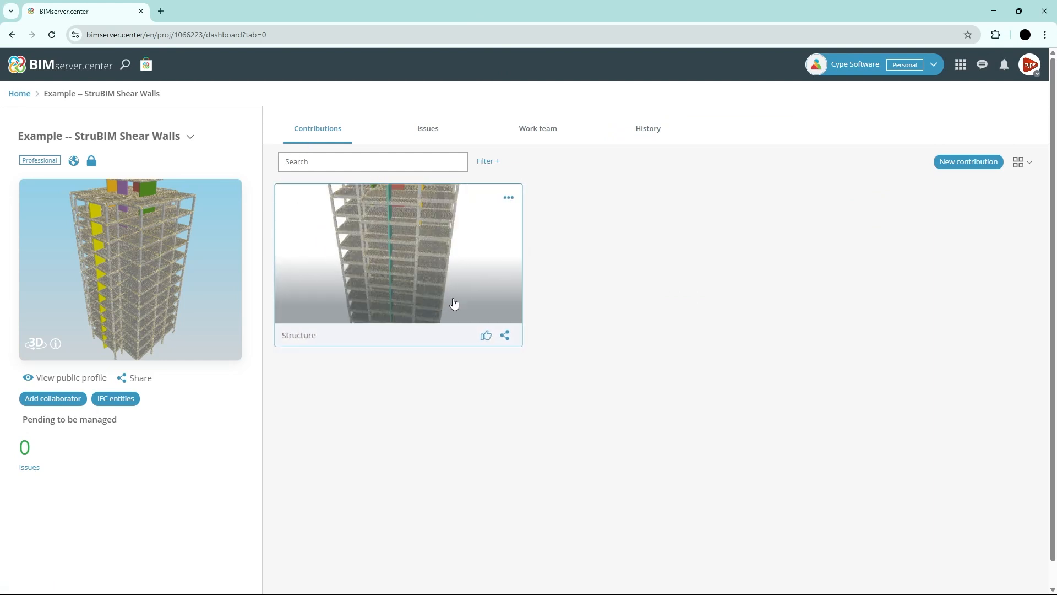
{"action": "left_click", "coordinate": [505, 312]}
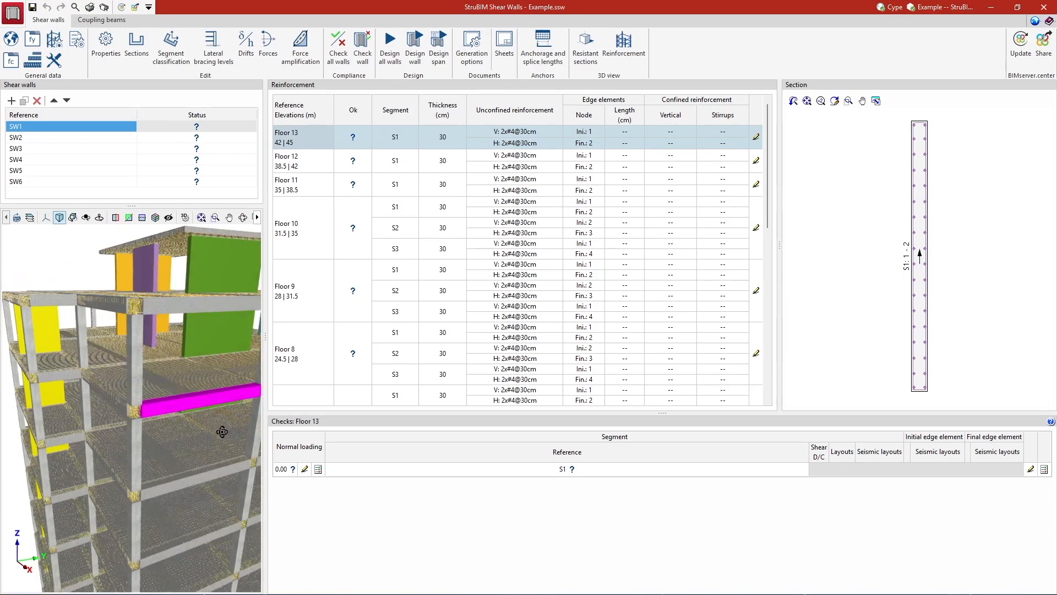
{"action": "left_click_drag", "start_coordinate": [224, 431], "coordinate": [155, 397]}
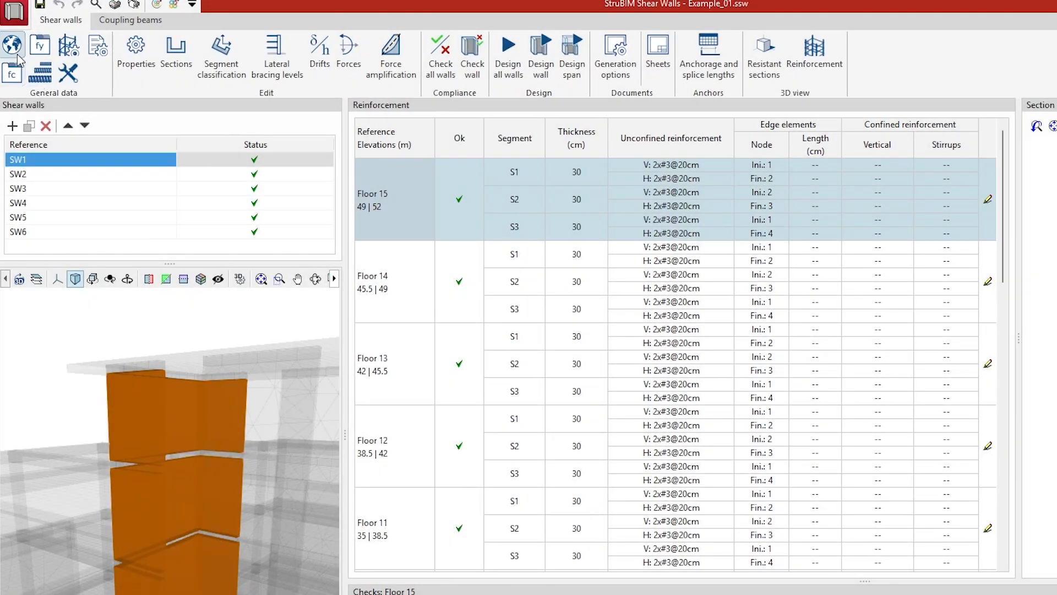
Review the general data and shear wall SW1's material properties and floor sections
{"action": "left_click", "coordinate": [13, 45]}
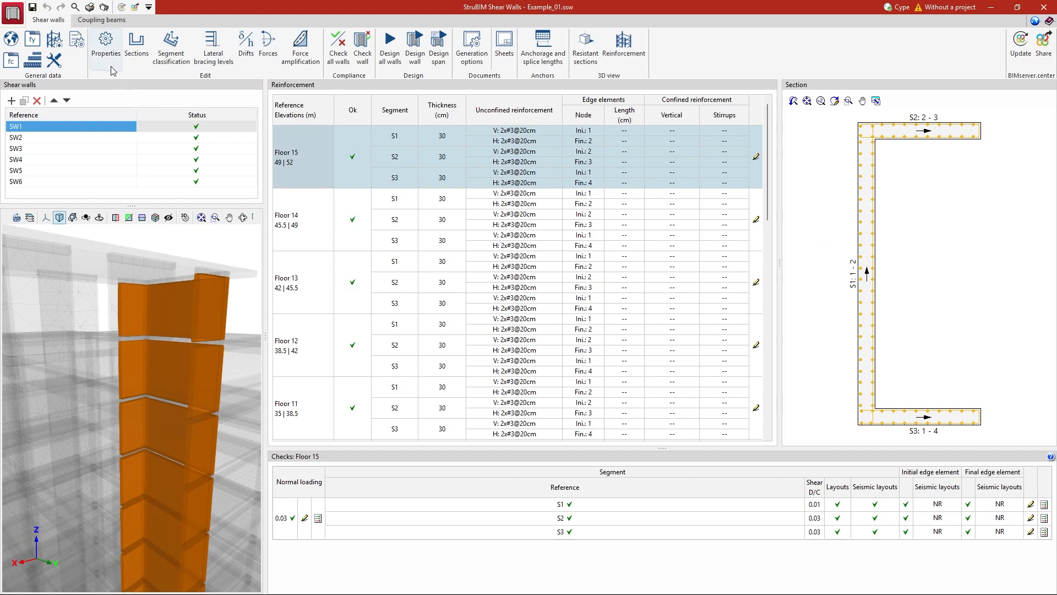
{"action": "left_click", "coordinate": [111, 65]}
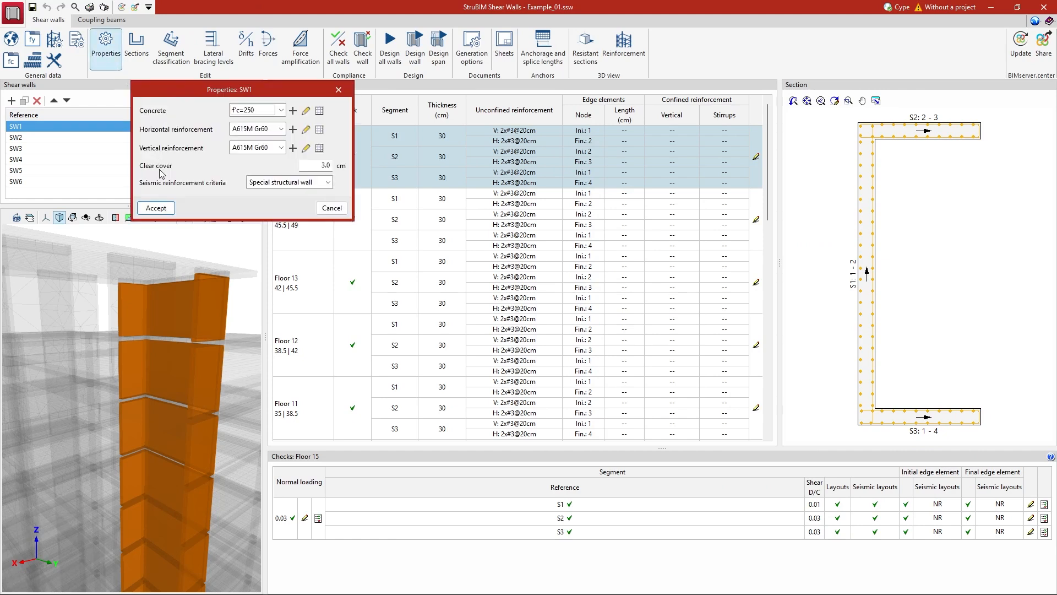
{"action": "left_click", "coordinate": [163, 208]}
{"action": "left_click", "coordinate": [136, 55]}
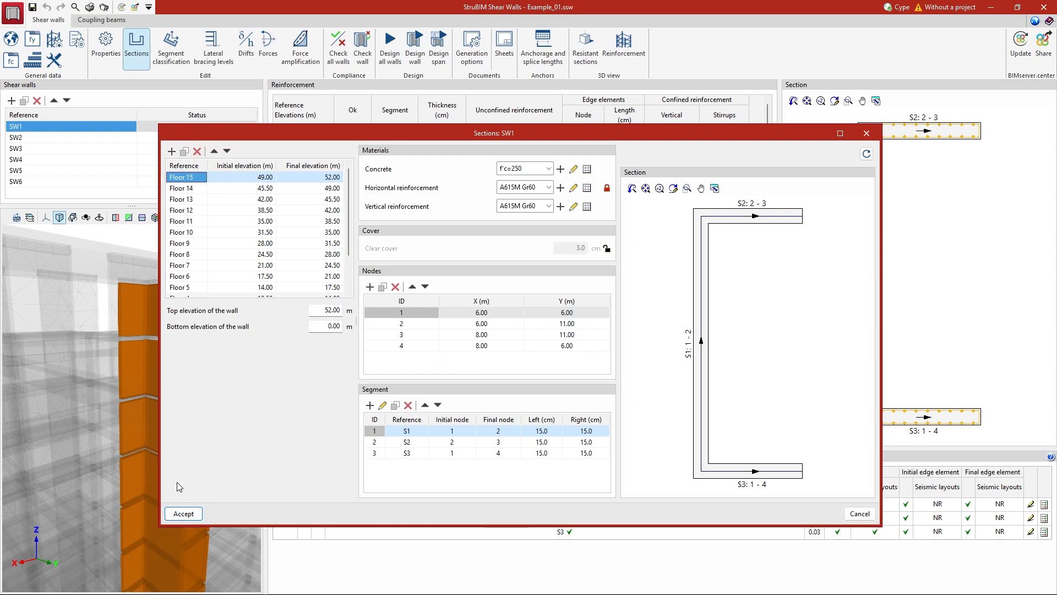
{"action": "left_click", "coordinate": [182, 513]}
Examine the drifts and the force diagrams of shear wall SW1
{"action": "left_click", "coordinate": [246, 65]}
{"action": "key", "text": "Escape"}
{"action": "left_click", "coordinate": [275, 66]}
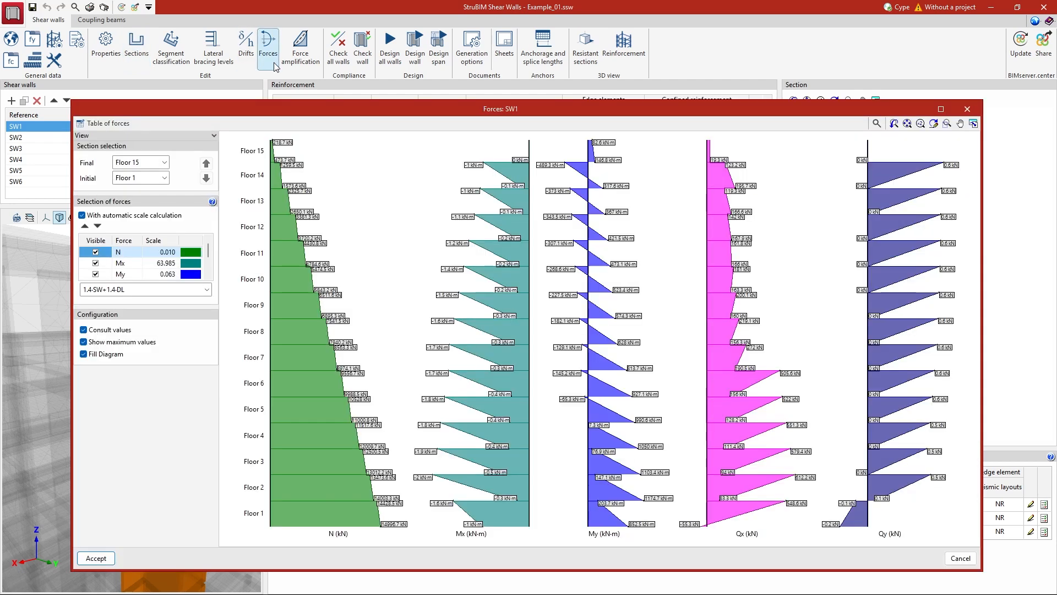
{"action": "left_click", "coordinate": [90, 558]}
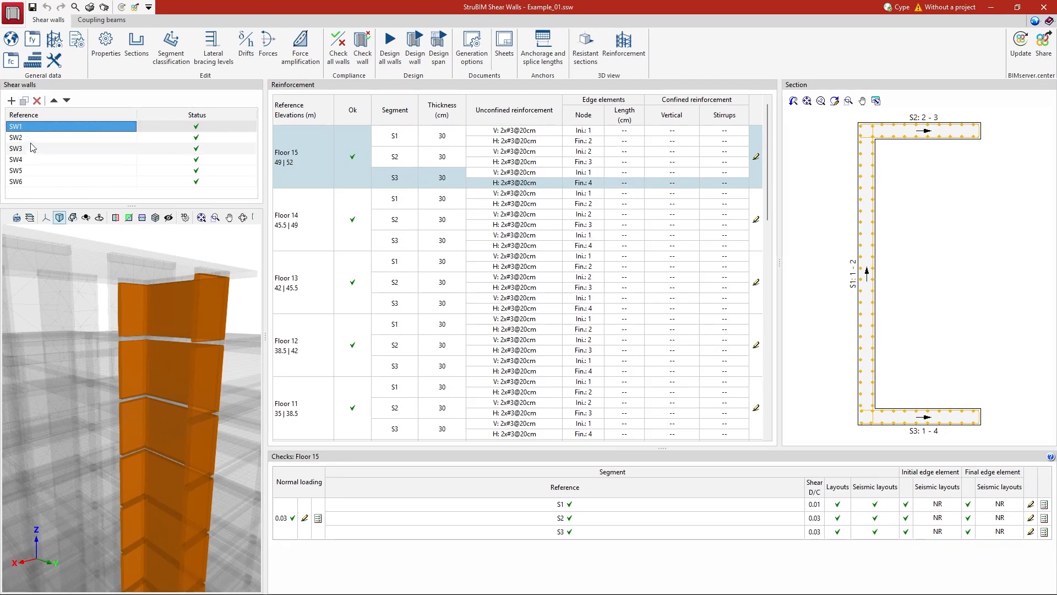
Compare the reinforcement of shear walls SW3 and SW1, and show the checks for Floor 14 of SW1
{"action": "left_click", "coordinate": [43, 210]}
{"action": "left_click", "coordinate": [34, 158]}
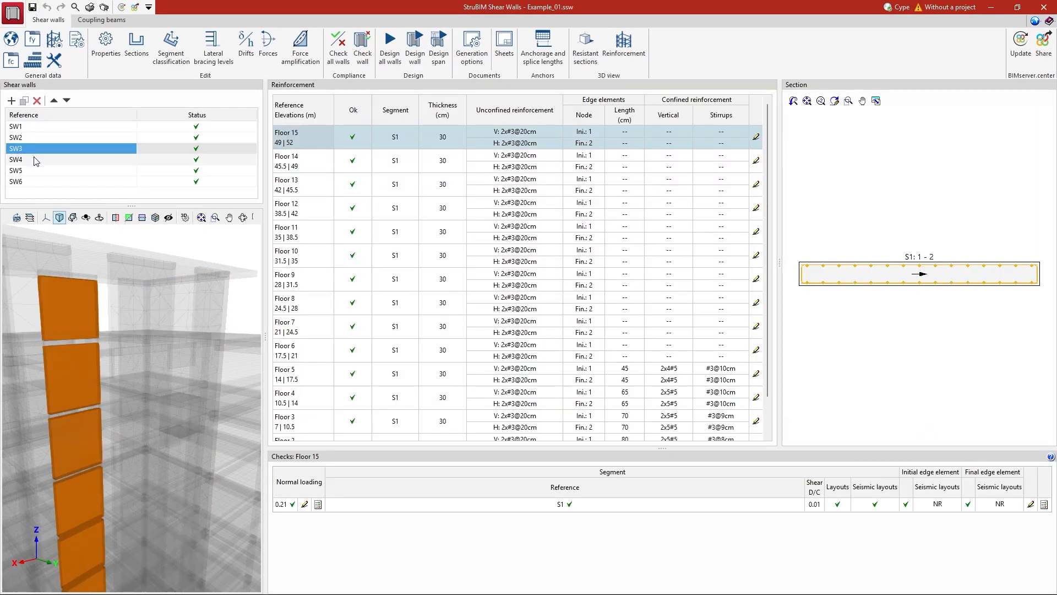
{"action": "left_click", "coordinate": [32, 128]}
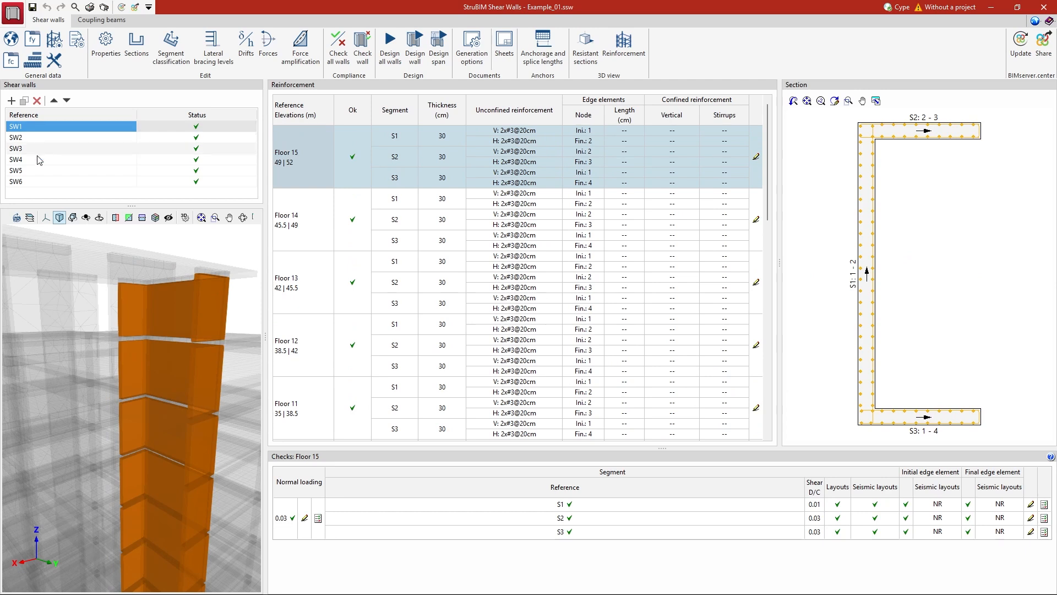
{"action": "mouse_move", "coordinate": [164, 355]}
{"action": "middle_mouse_down"}
{"action": "mouse_move", "coordinate": [124, 324]}
{"action": "mouse_move", "coordinate": [153, 327]}
{"action": "mouse_move", "coordinate": [134, 330]}
{"action": "middle_mouse_up"}
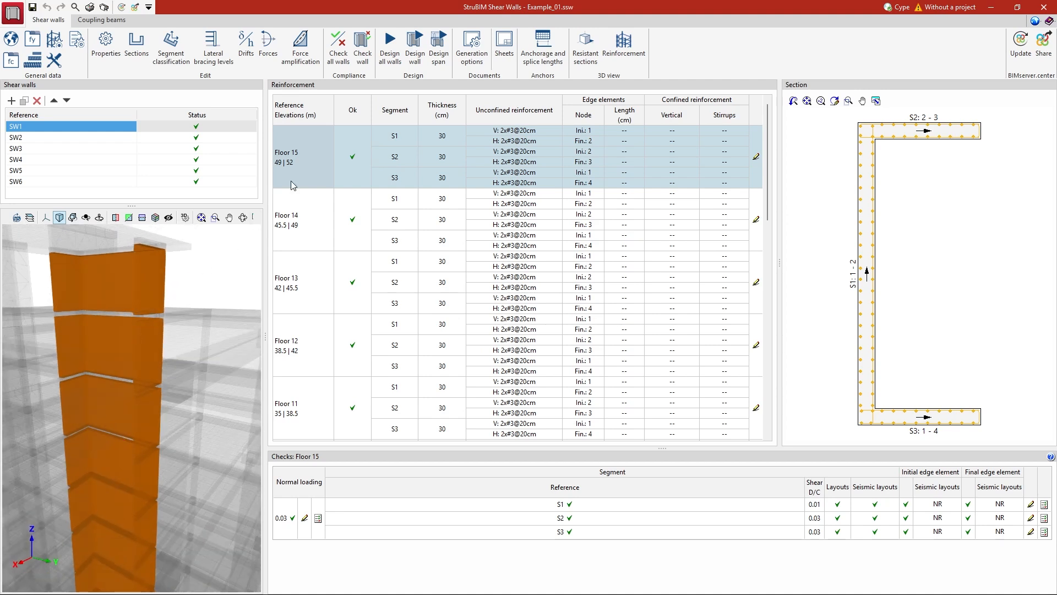
{"action": "left_click", "coordinate": [308, 216]}
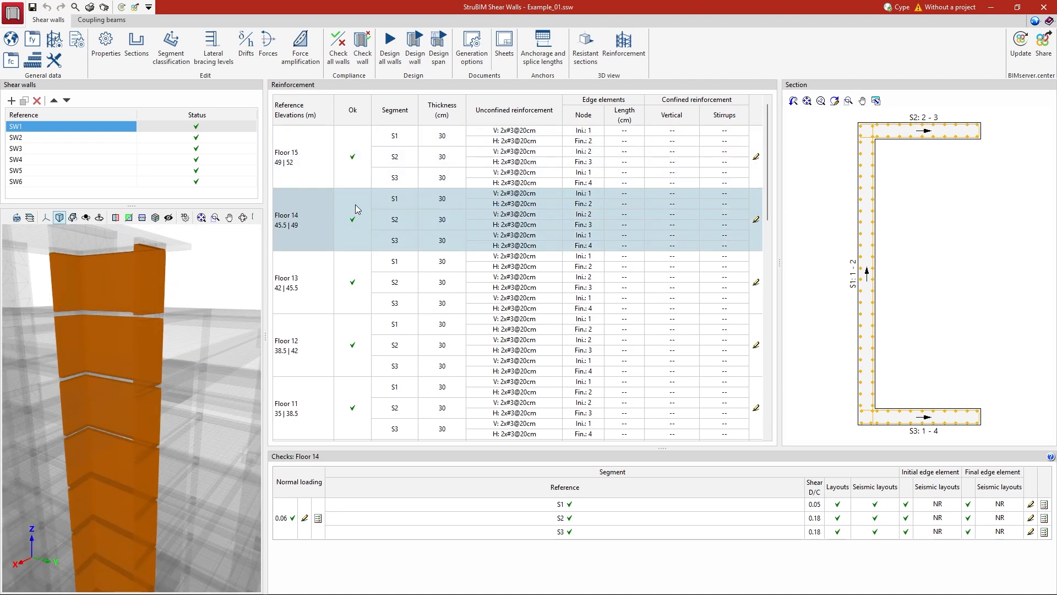
Review the reinforcement of Floor 14's segments S1, S2 and S3 in the table, the reinforcement editor and the section drawing
{"action": "left_click", "coordinate": [406, 204]}
{"action": "left_click", "coordinate": [406, 223]}
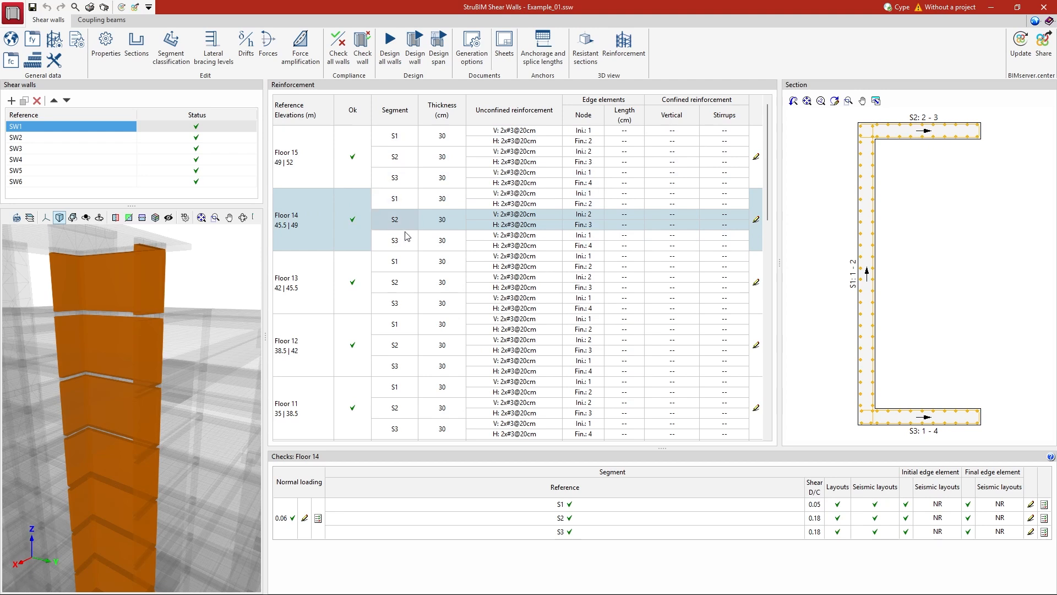
{"action": "left_click", "coordinate": [408, 245]}
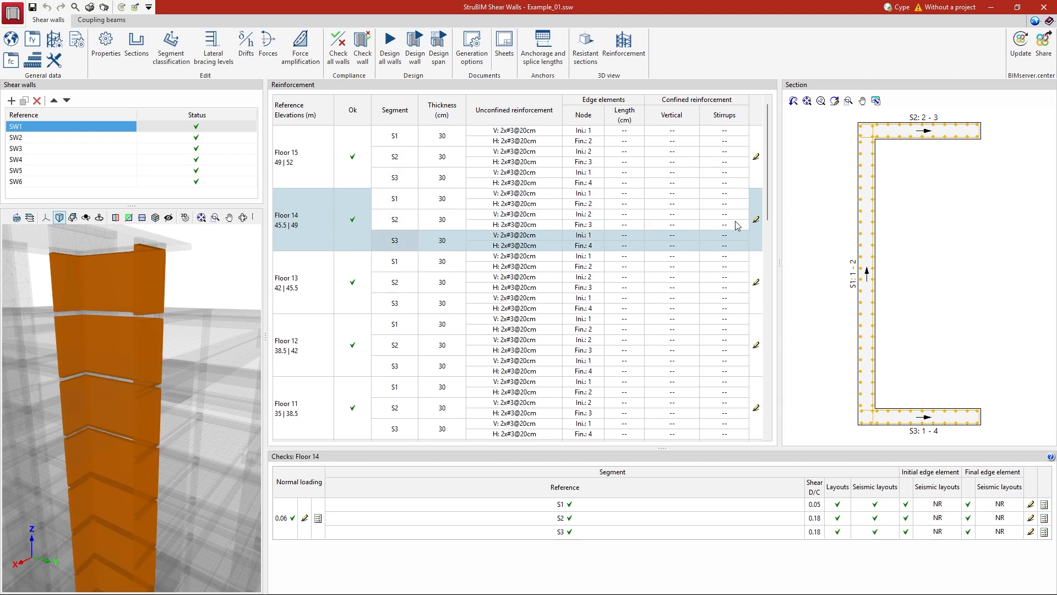
{"action": "left_click", "coordinate": [755, 221]}
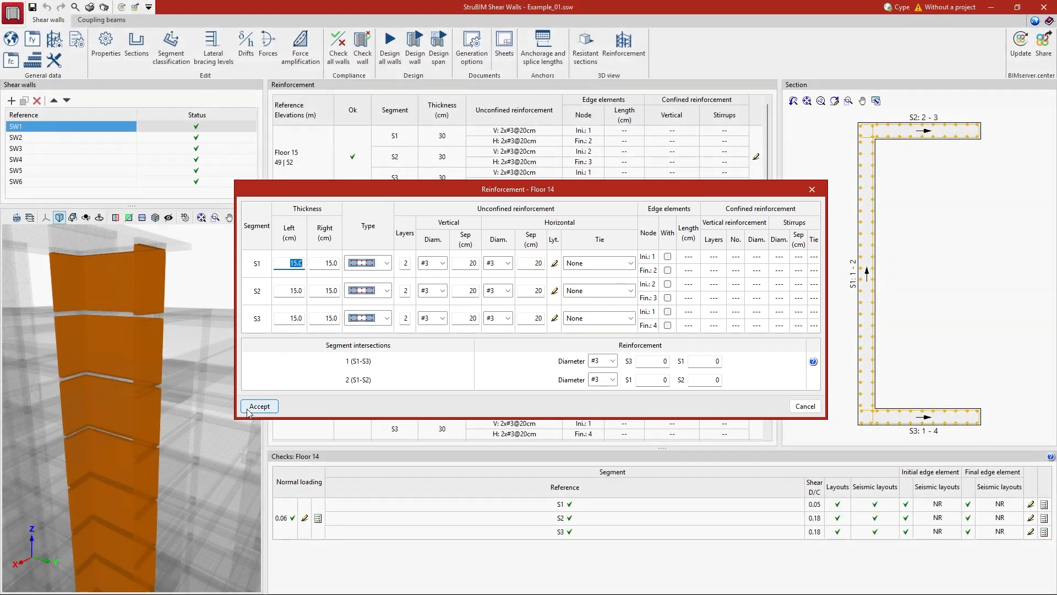
{"action": "left_click", "coordinate": [259, 406]}
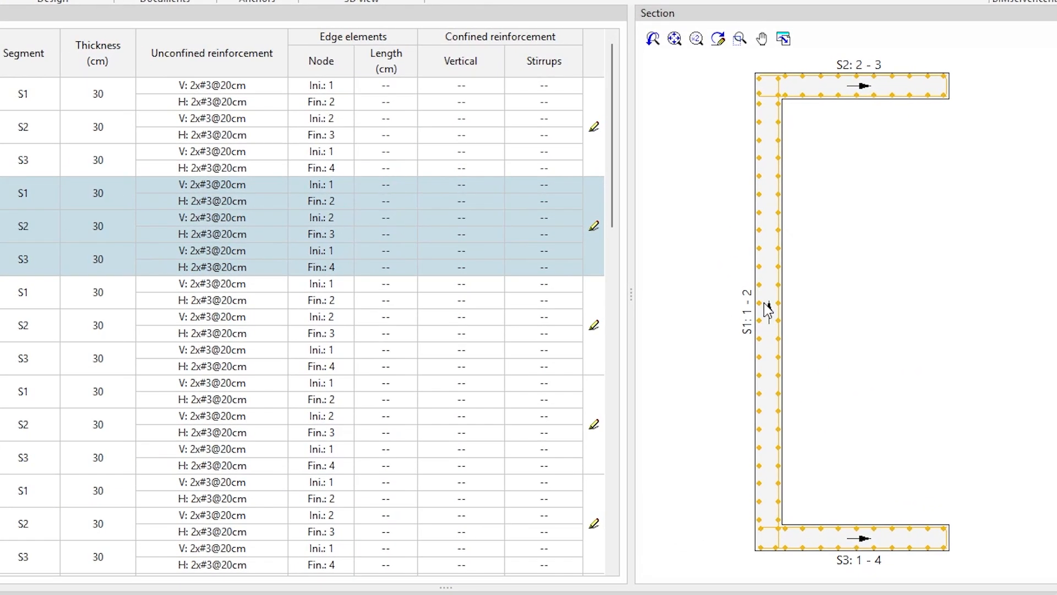
{"action": "middle_click_drag", "start_coordinate": [766, 310], "coordinate": [724, 290]}
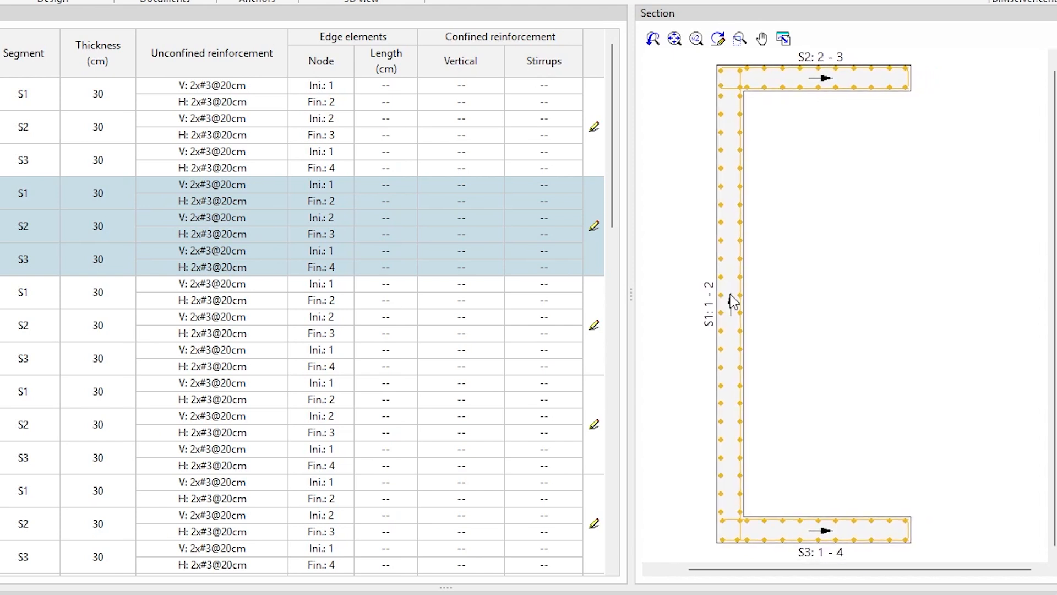
{"action": "scroll", "coordinate": [732, 302], "scroll_direction": "up", "scroll_amount": 5}
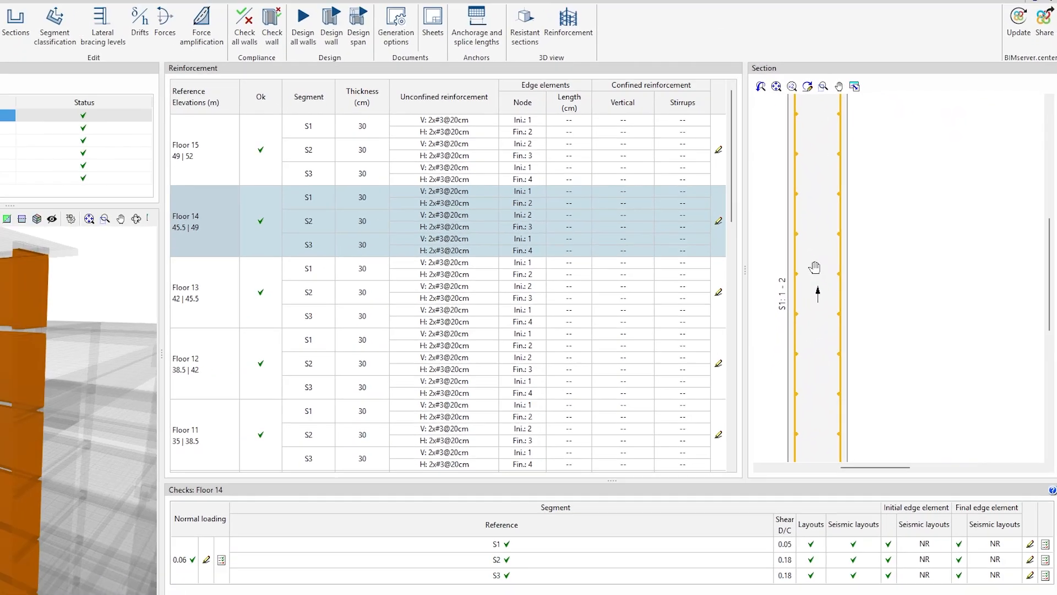
{"action": "scroll", "coordinate": [755, 295], "scroll_direction": "down", "scroll_amount": 5}
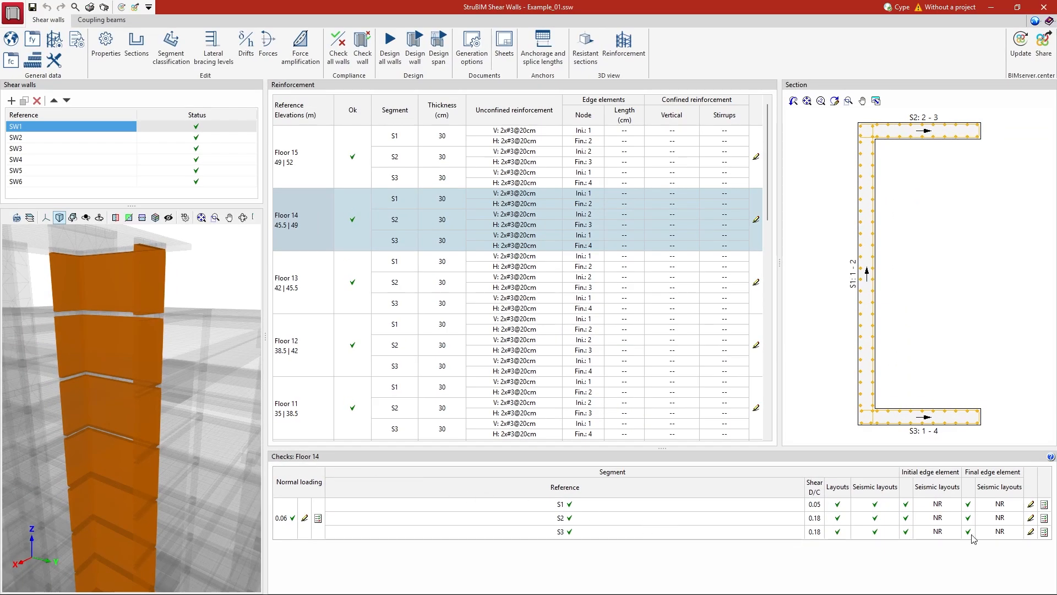
Review the check report for Floor 14's segment S2, and its individual code checks together with the segment check data
{"action": "left_click", "coordinate": [1044, 518]}
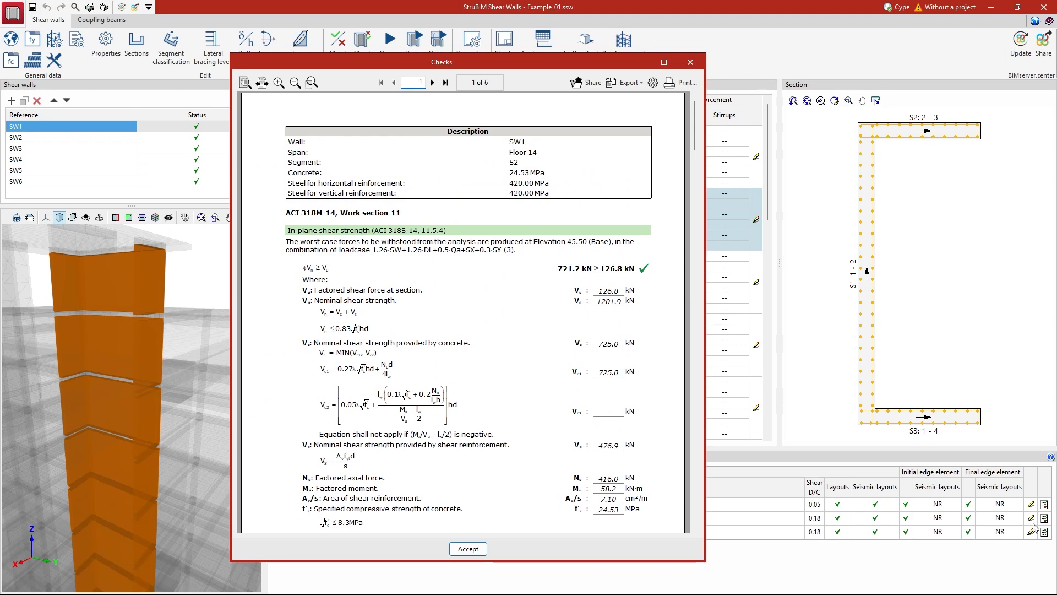
{"action": "left_click", "coordinate": [468, 549]}
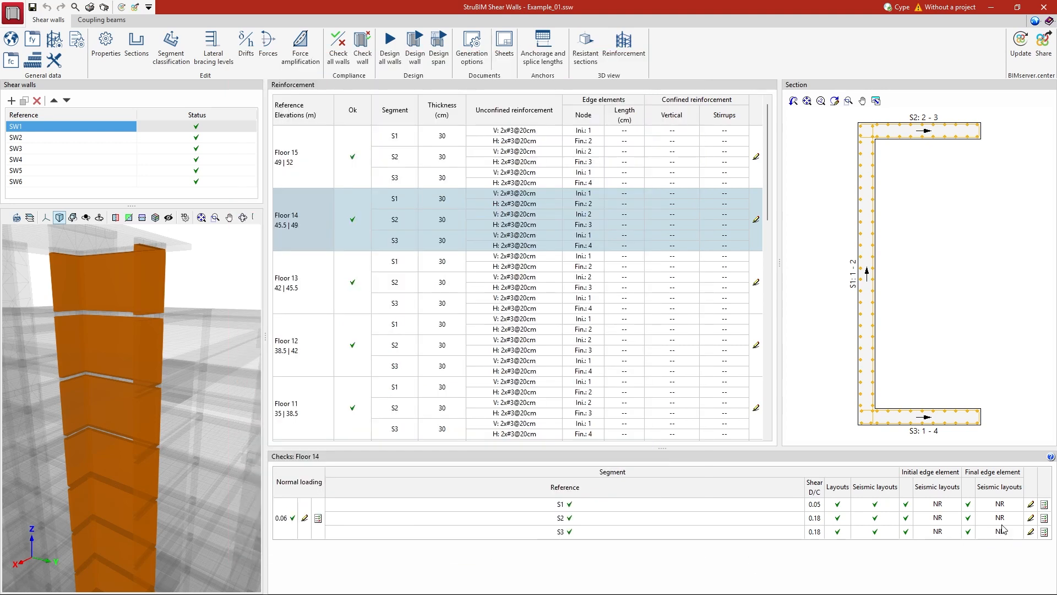
{"action": "left_click", "coordinate": [1031, 519]}
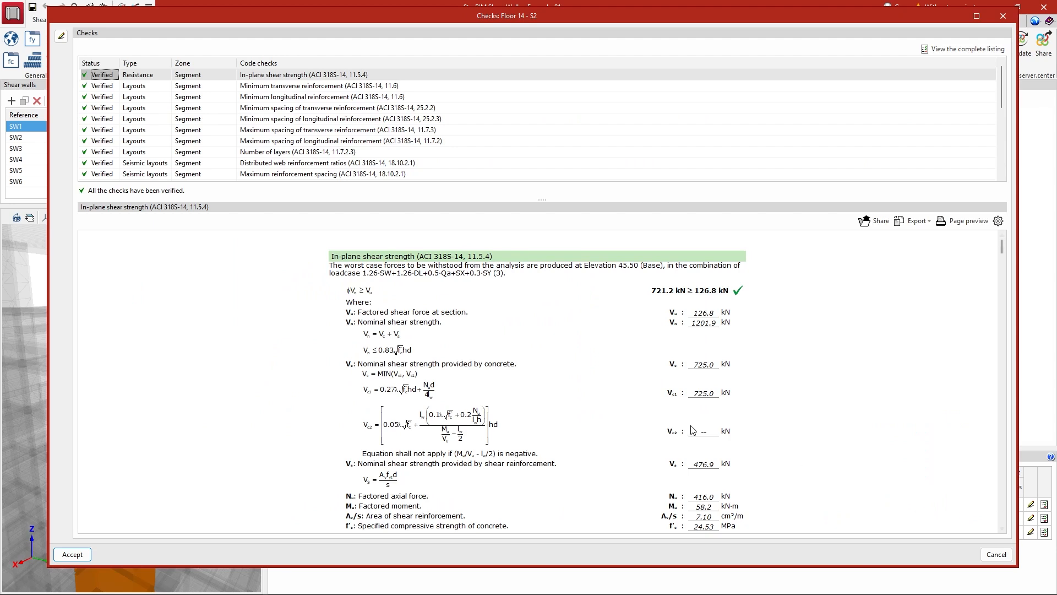
{"action": "left_click", "coordinate": [61, 37]}
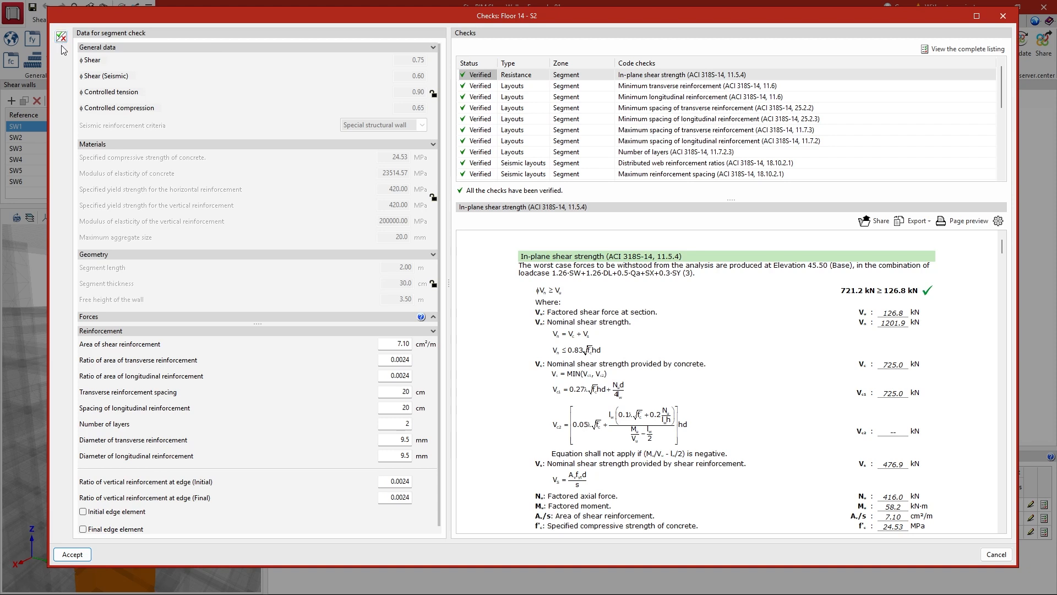
{"action": "left_click", "coordinate": [72, 554]}
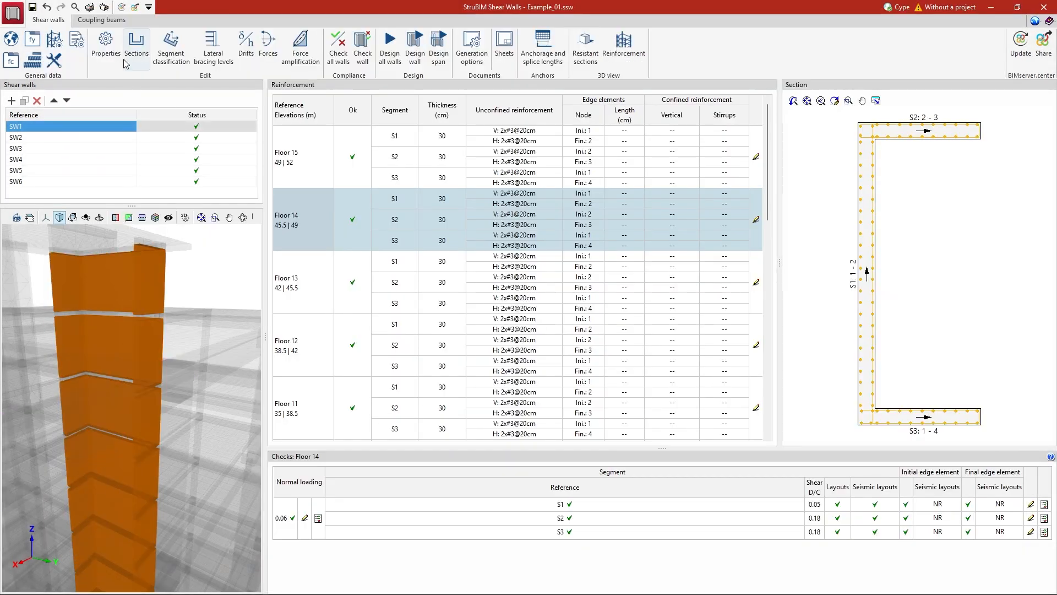
Switch to the coupling beams and show the check report for beam SW2 - SW4 on Floor 8
{"action": "left_click", "coordinate": [101, 19]}
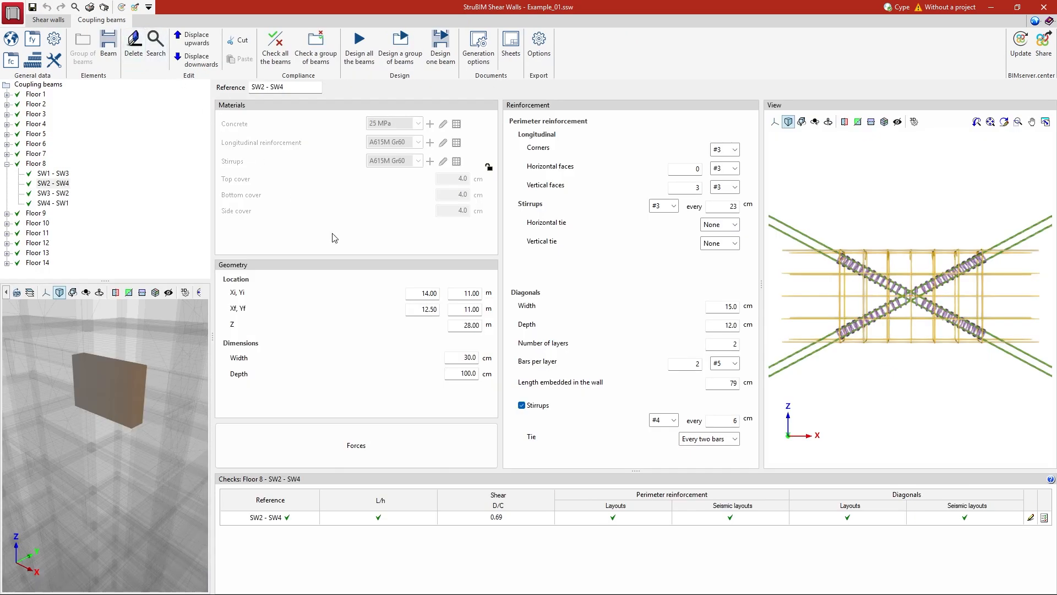
{"action": "left_click", "coordinate": [1044, 519]}
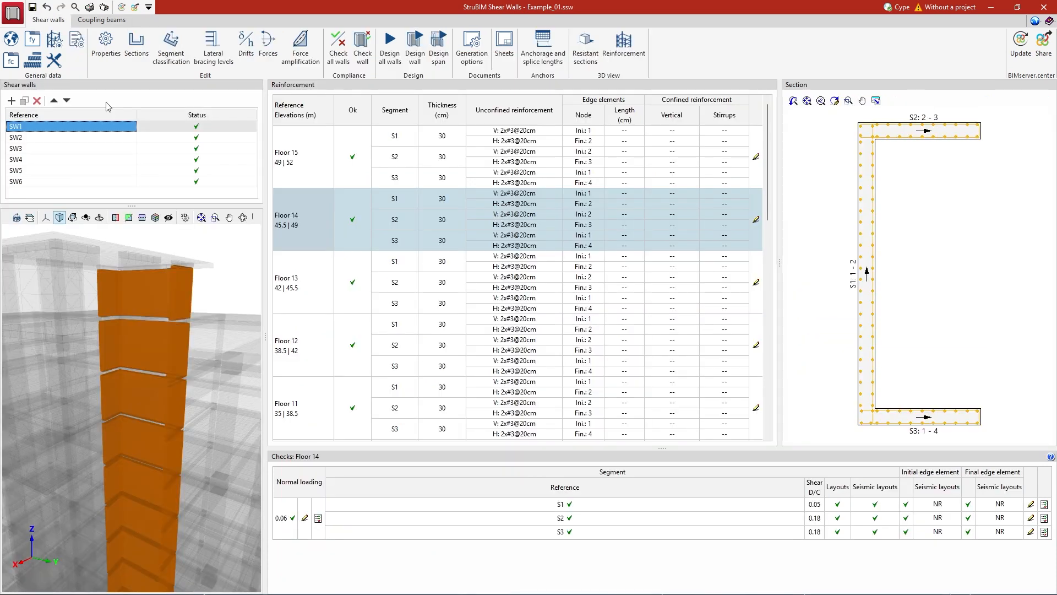
Generate the Detailed checks report for the shear walls, browse its pages and show its export options
{"action": "left_click", "coordinate": [18, 19]}
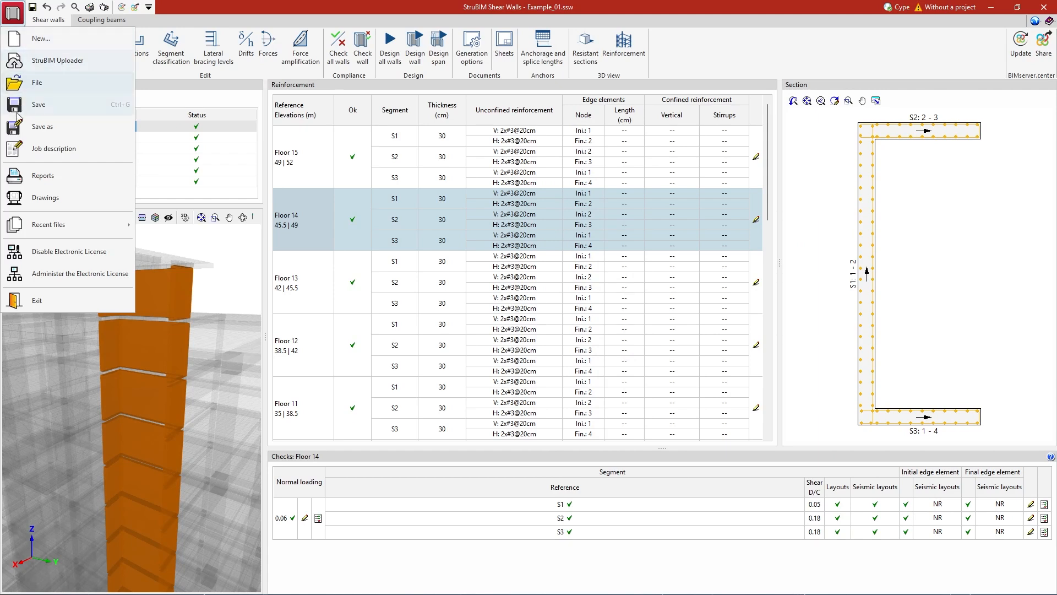
{"action": "left_click", "coordinate": [20, 176]}
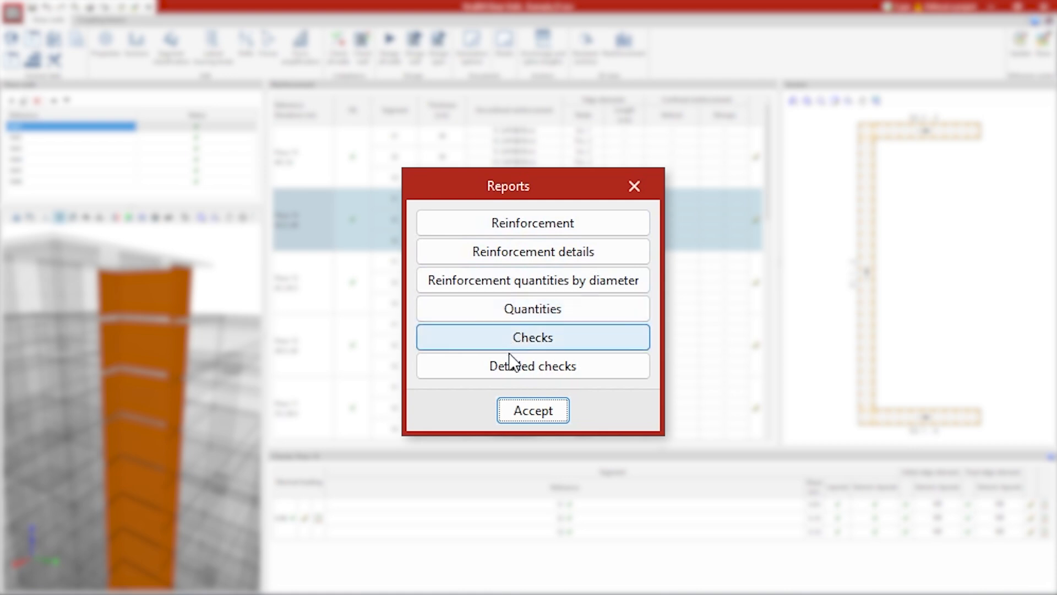
{"action": "left_click", "coordinate": [512, 368]}
{"action": "left_click_drag", "start_coordinate": [855, 362], "coordinate": [849, 278]}
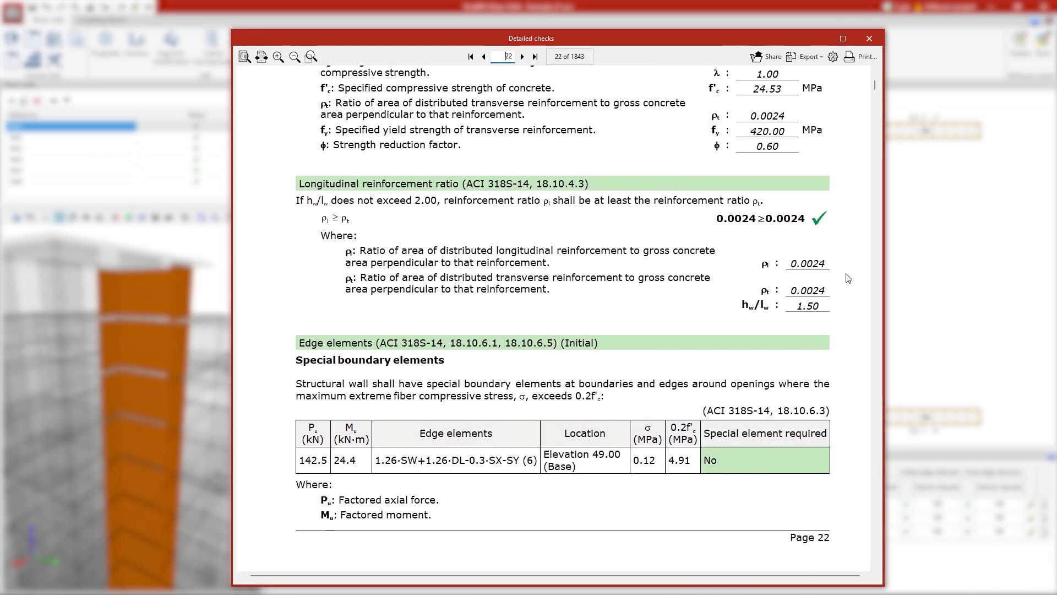
{"action": "left_click", "coordinate": [807, 57]}
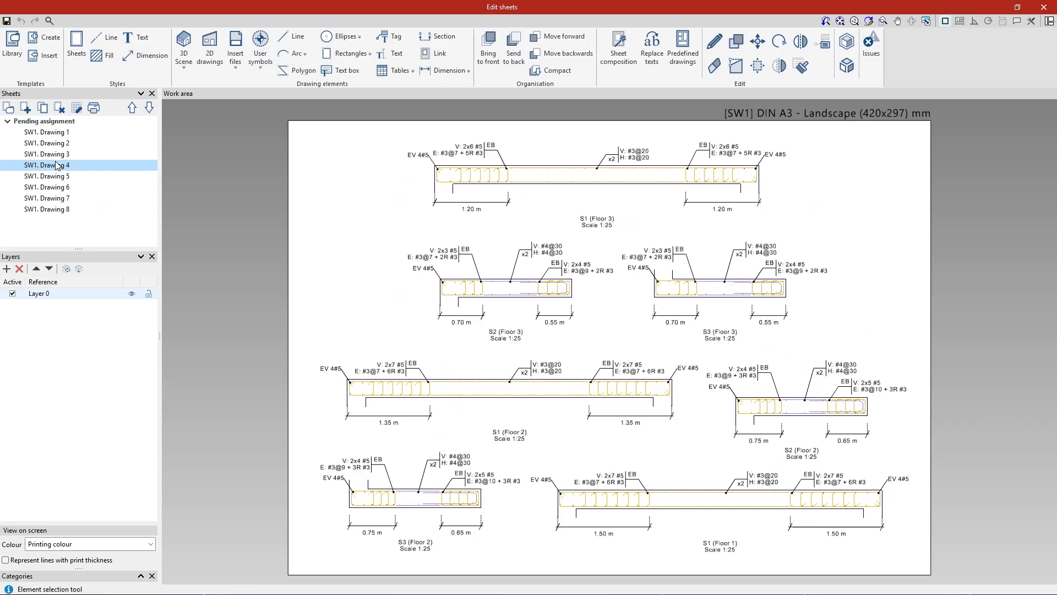
Examine the floor-by-floor reinforcement elevations on the sheet SW1. Drawing 7
{"action": "left_click", "coordinate": [57, 199]}
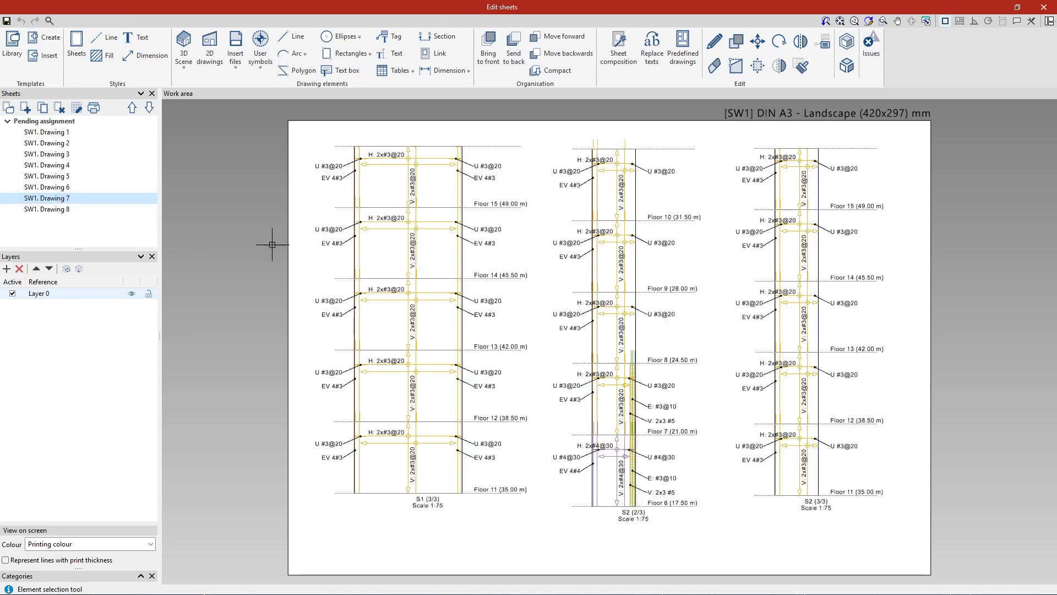
{"action": "scroll", "coordinate": [585, 282], "scroll_direction": "up", "scroll_amount": 5}
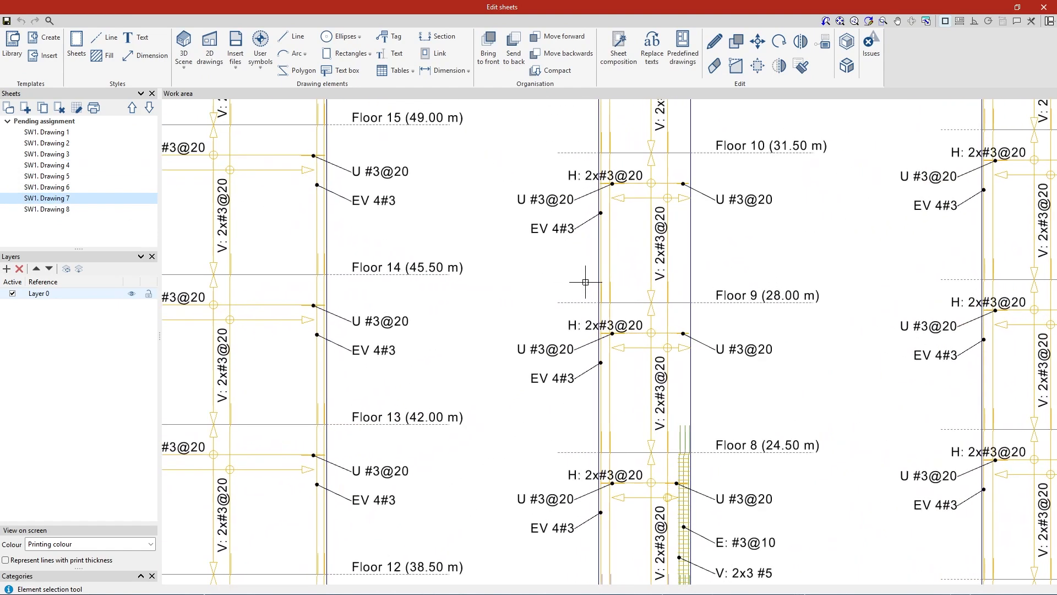
{"action": "mouse_move", "coordinate": [585, 282]}
{"action": "middle_mouse_down"}
{"action": "mouse_move", "coordinate": [526, 224]}
{"action": "mouse_move", "coordinate": [362, 2]}
{"action": "middle_mouse_up"}
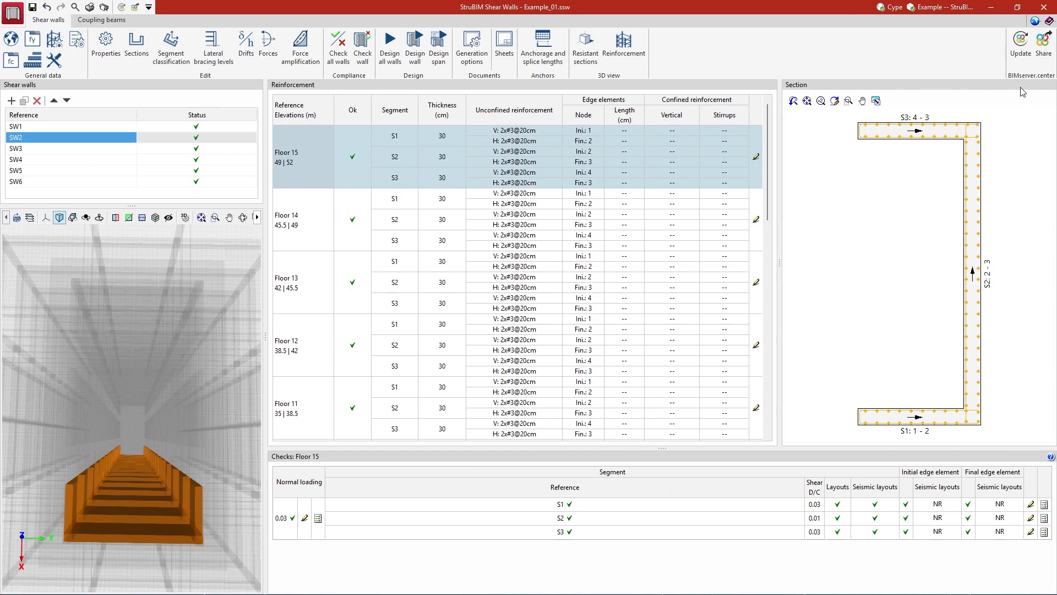
Share the results as the Shear Walls contribution with the default options, and open it in the BIMserver.center project to view its files
{"action": "left_click", "coordinate": [1043, 44]}
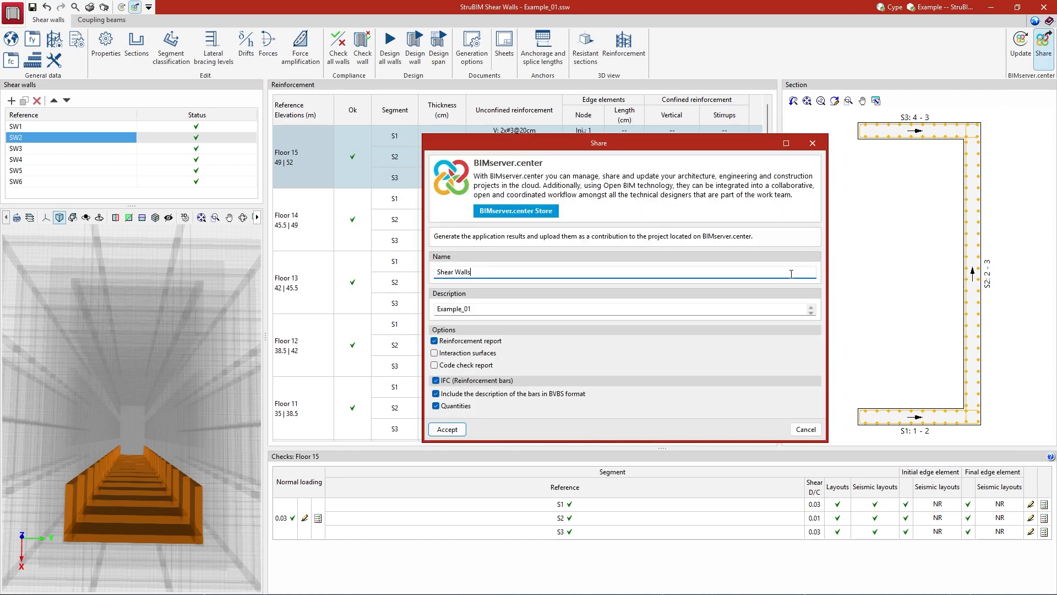
{"action": "left_click", "coordinate": [447, 429]}
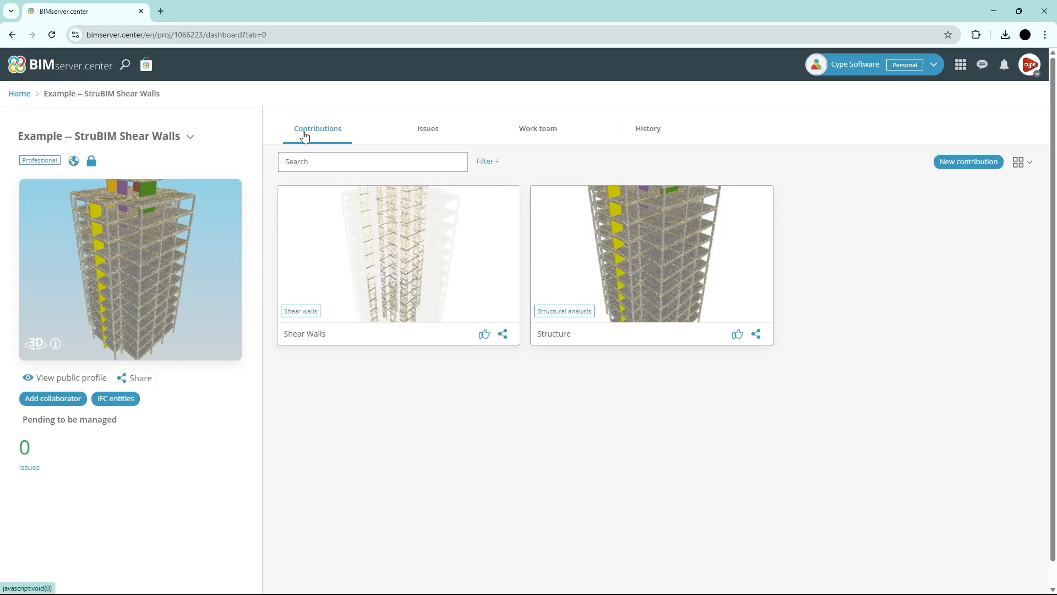
{"action": "mouse_move", "coordinate": [309, 217]}
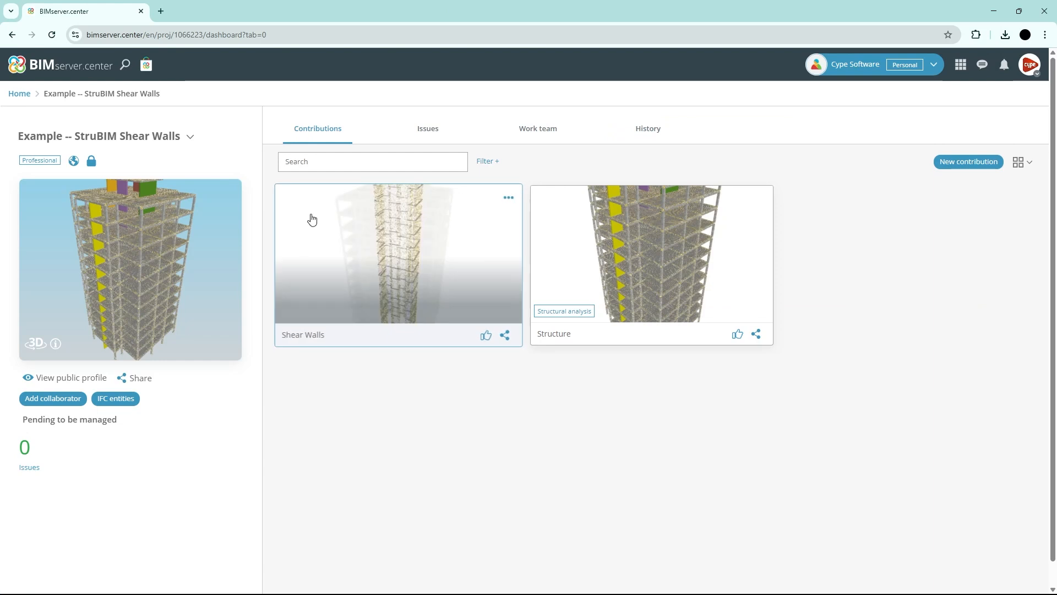
{"action": "left_click", "coordinate": [482, 282]}
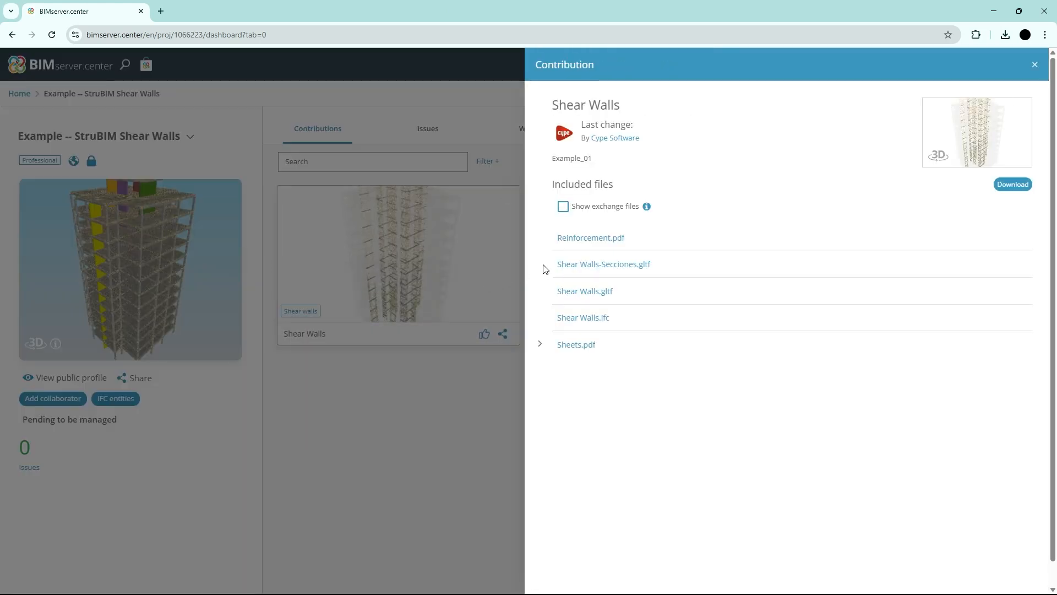